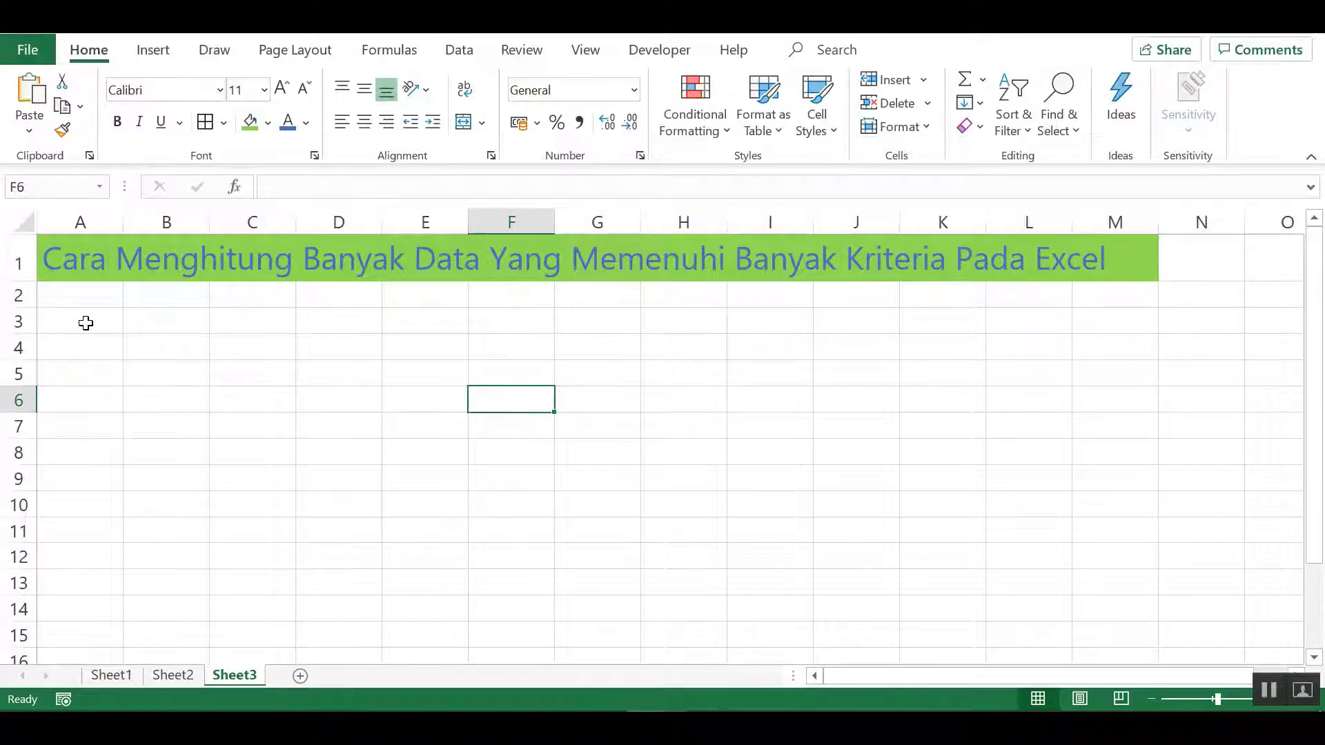
Enter the table headings No, Nama, Nilai A and Nilai B in cells A3 to D3.
click(90, 316)
click(97, 260)
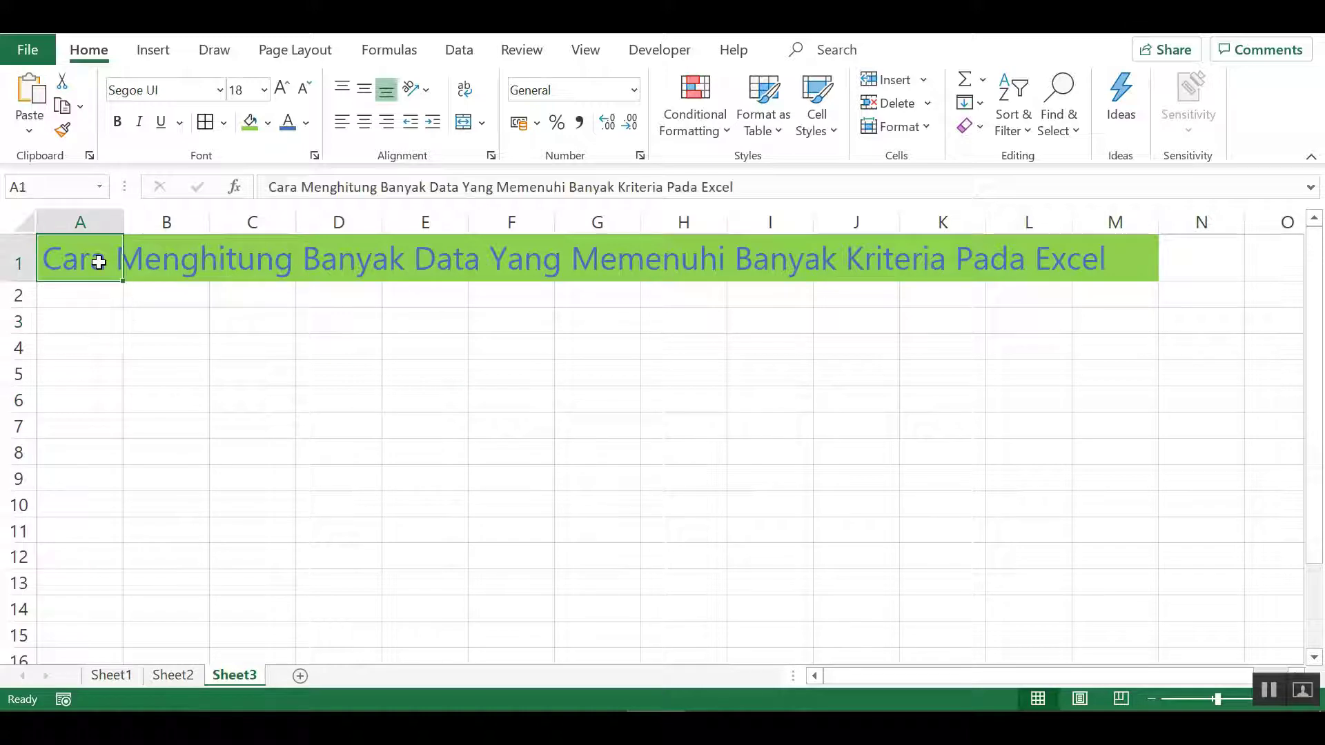
click(75, 321)
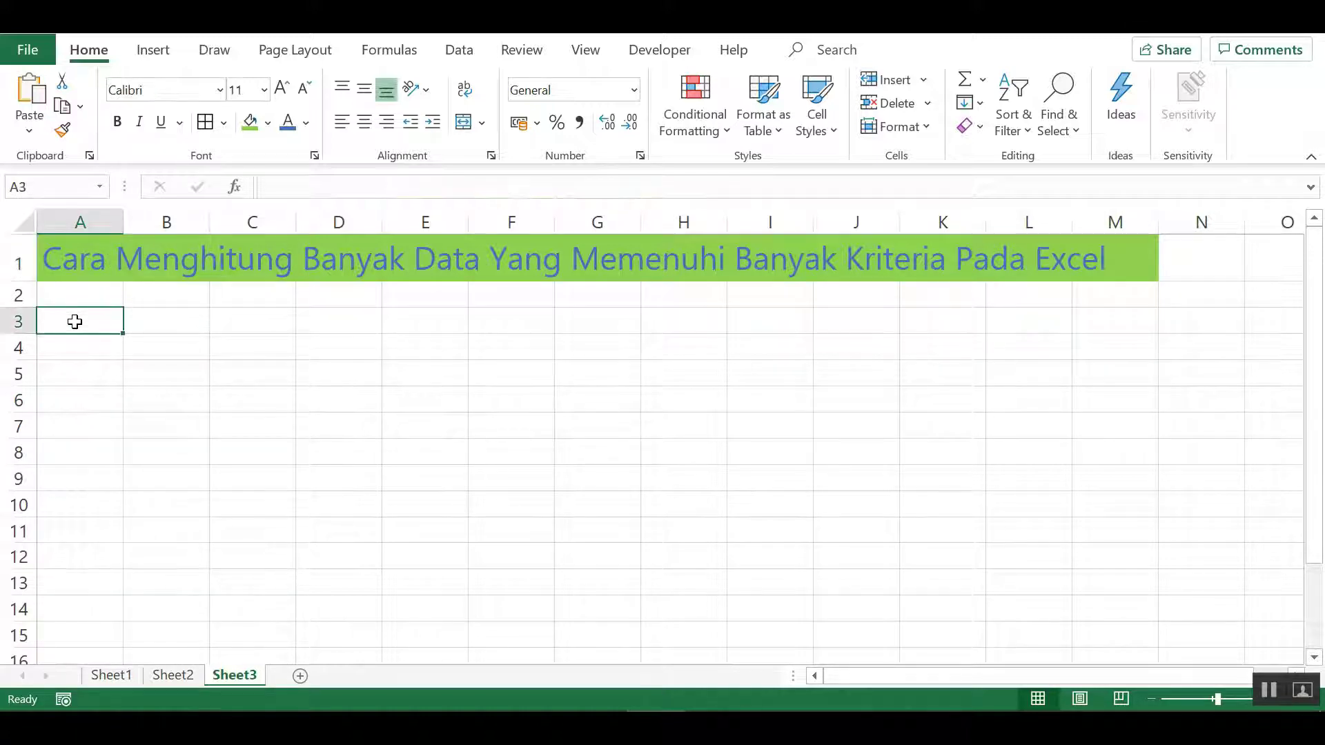
text(No)
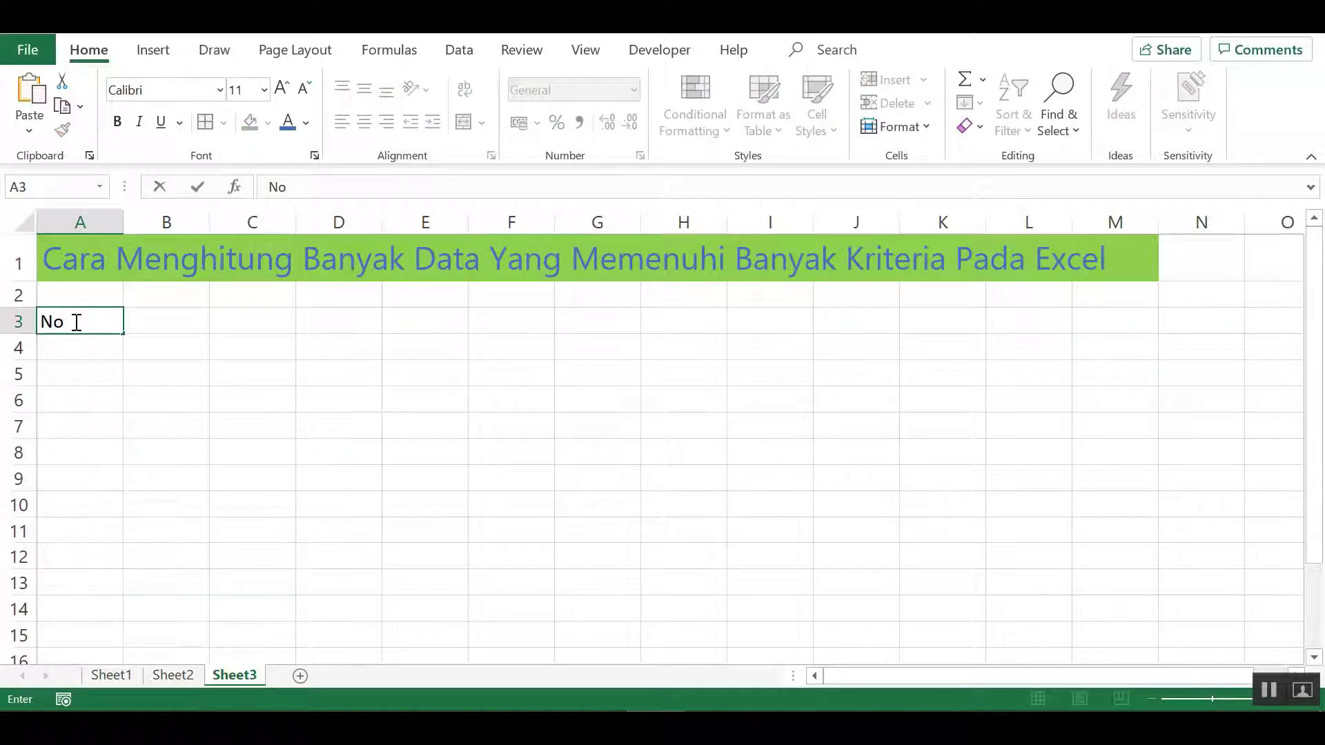
key(Return)
click(145, 314)
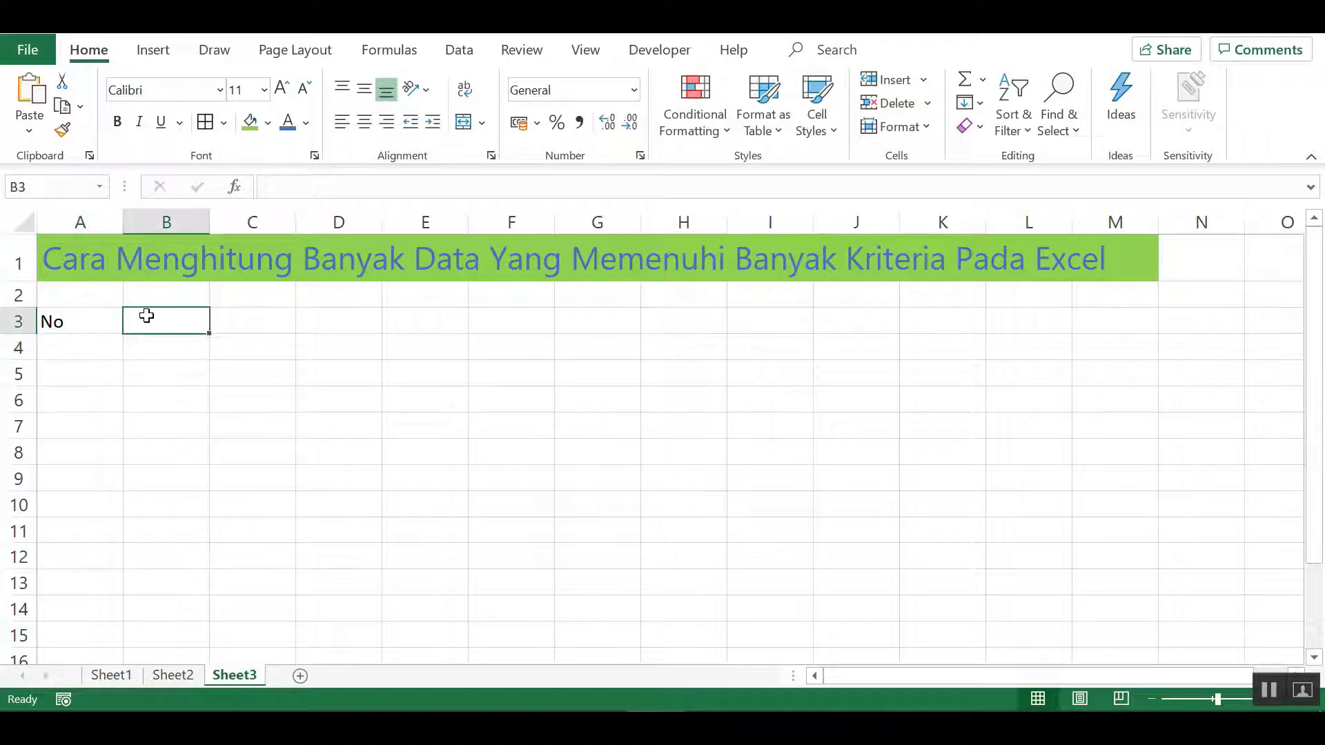
text(Nama)
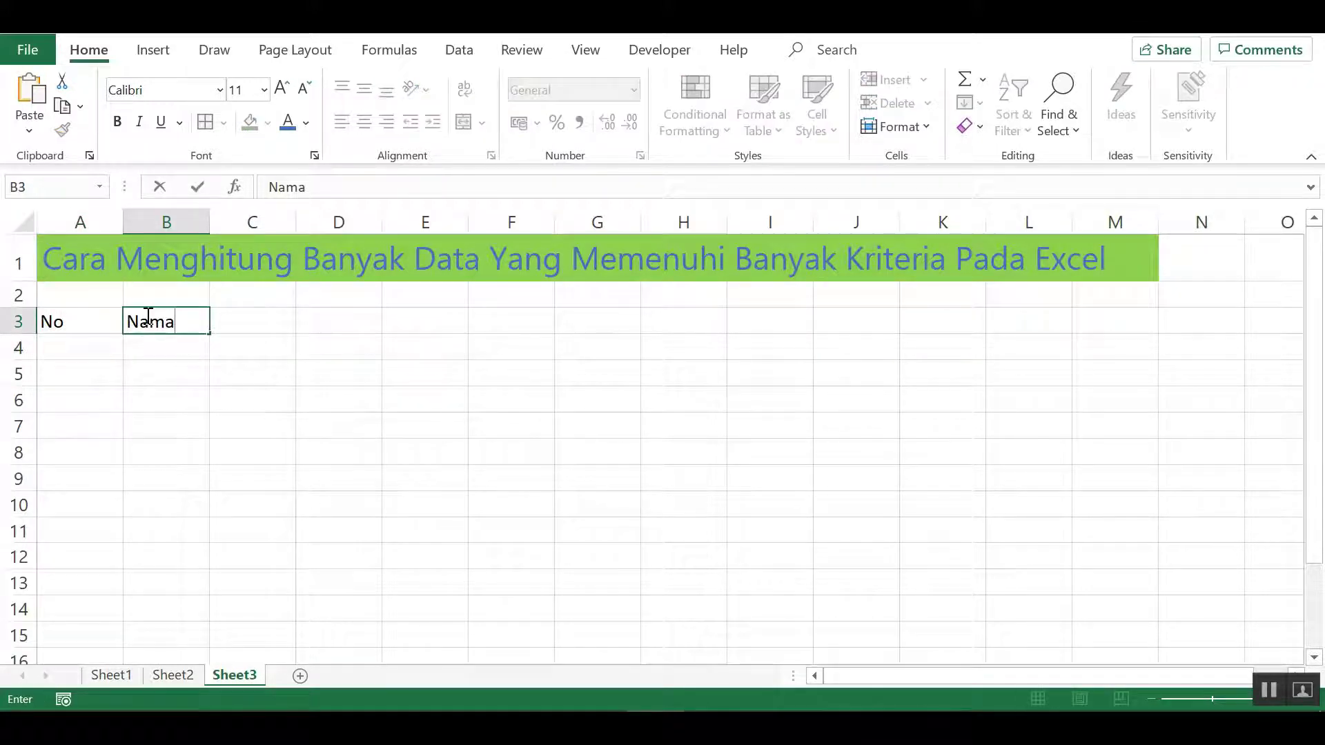
click(264, 324)
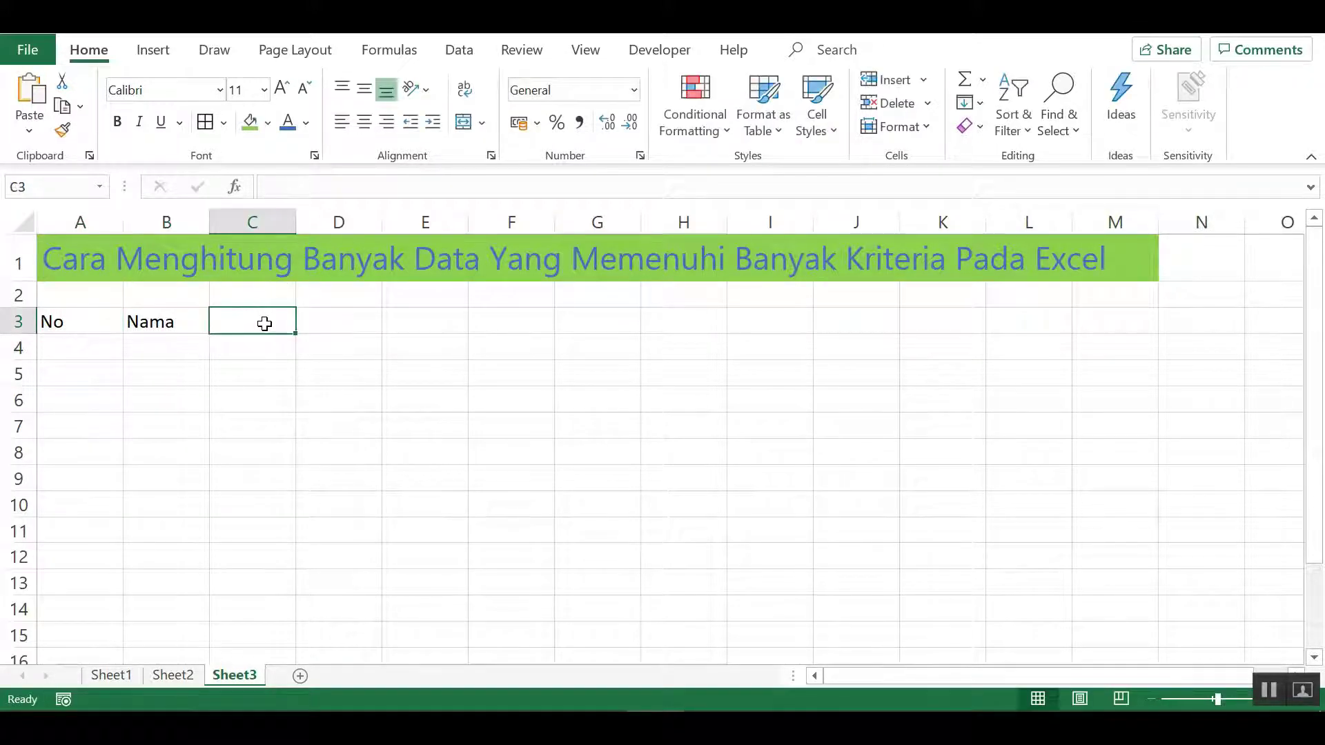
text(Nilai A)
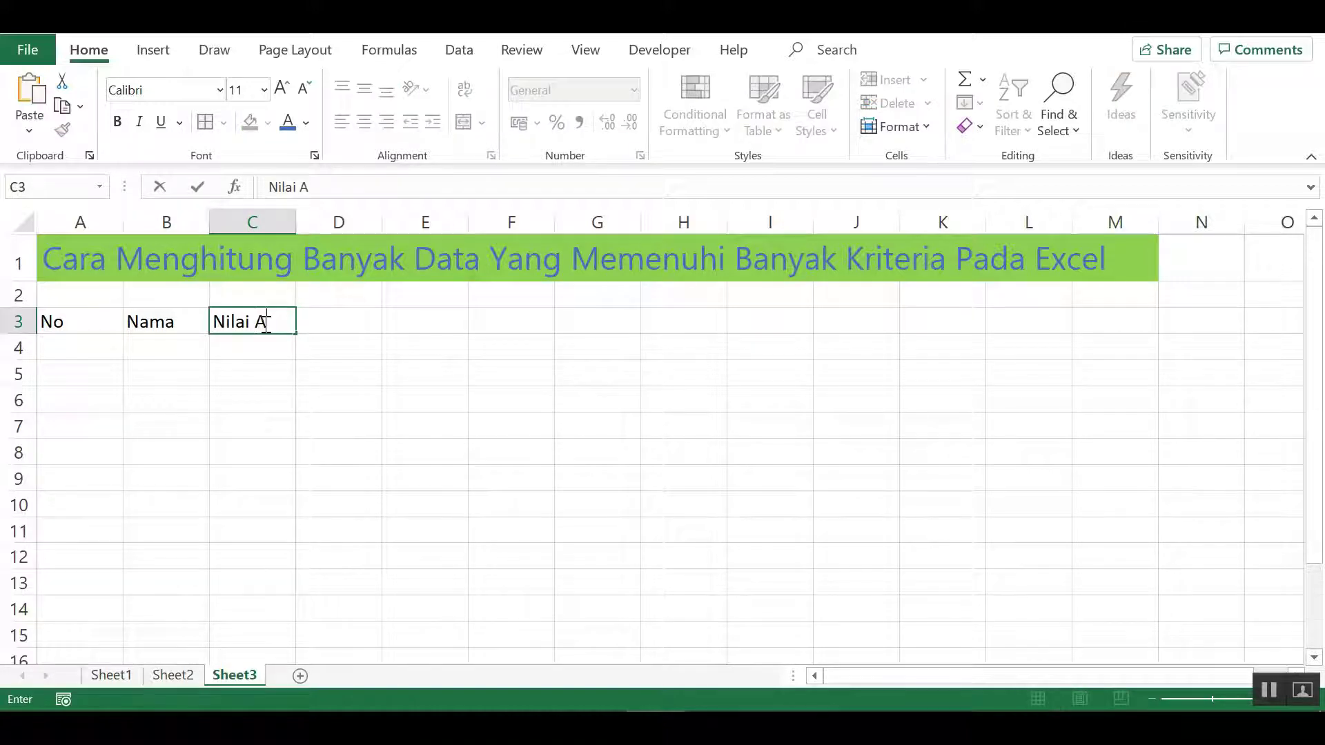
click(363, 330)
text(nILAI B)
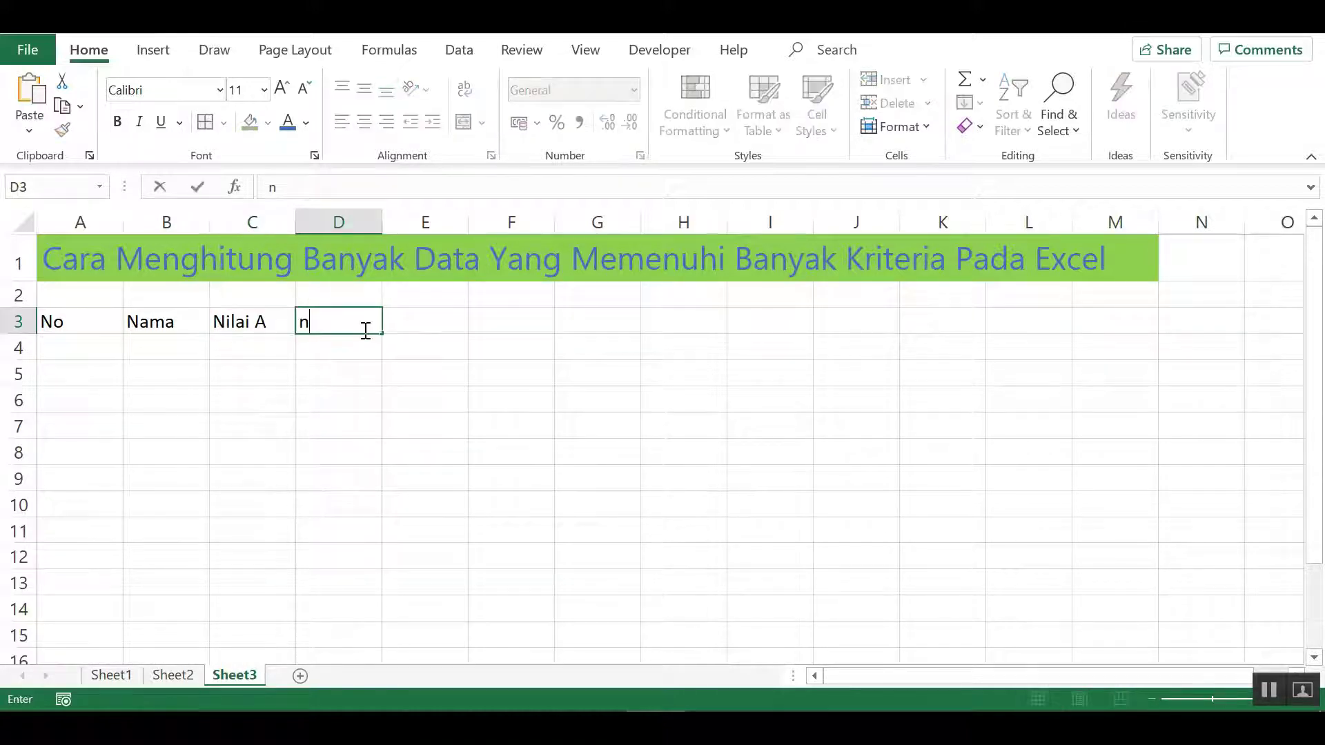
click(252, 398)
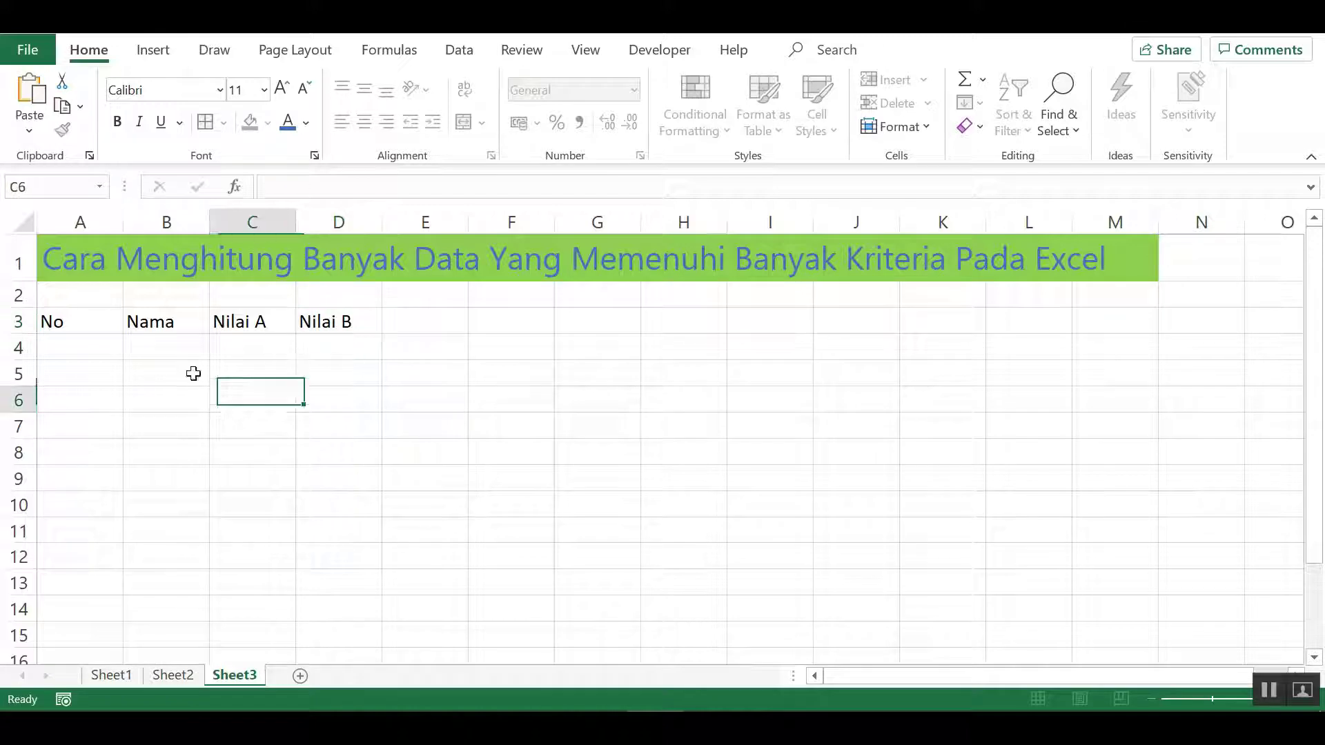
Number the rows 1 to 5 in cells A4:A8 under No, using a fill series that starts at 1.
click(102, 347)
text(1)
key(Return)
click(103, 348)
drag(127, 356, 122, 442)
click(147, 455)
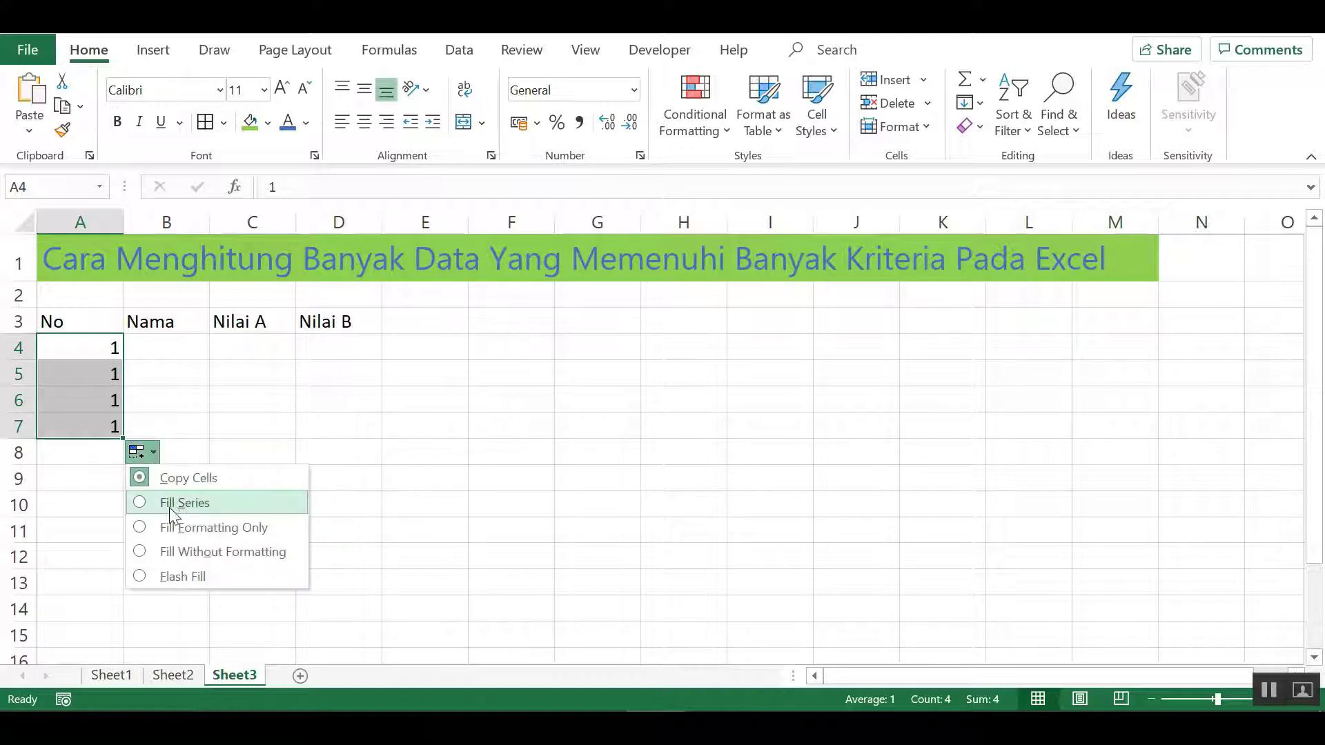
click(173, 504)
drag(103, 400, 118, 432)
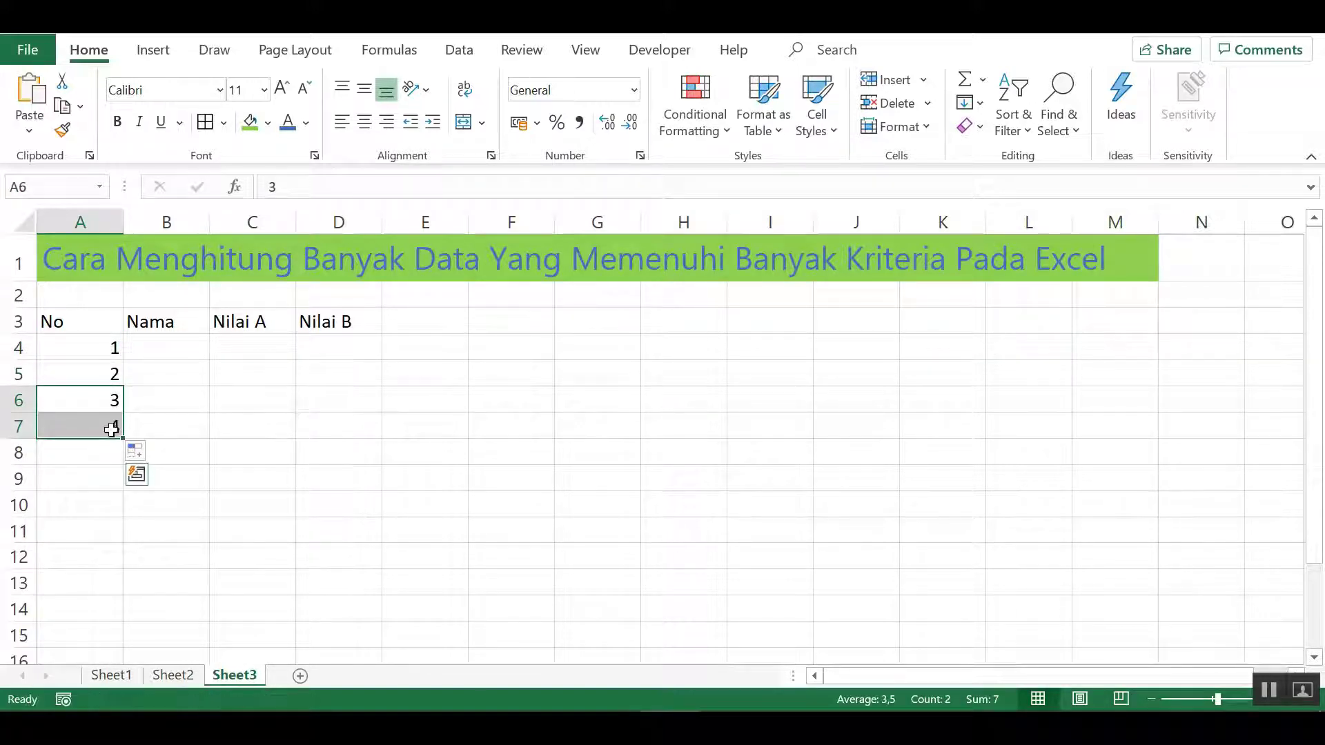
drag(123, 450, 123, 460)
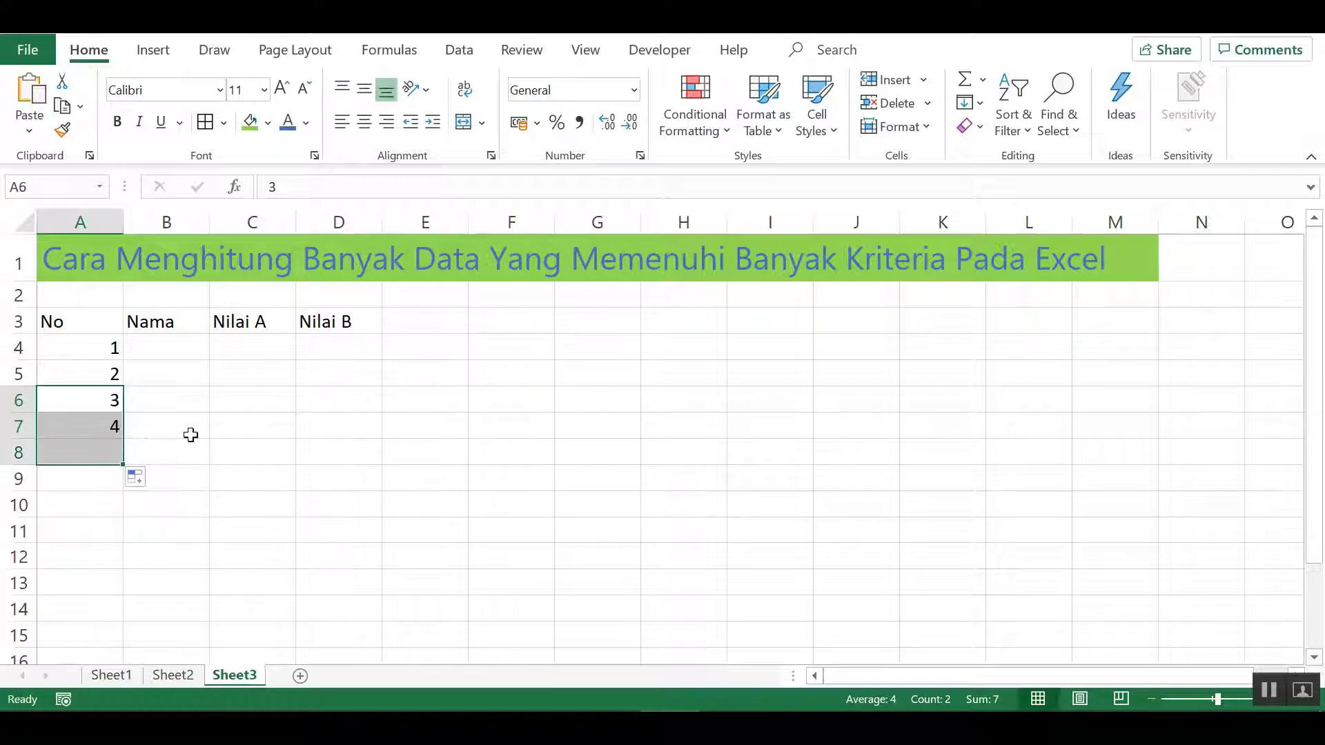
click(245, 426)
drag(93, 348, 337, 479)
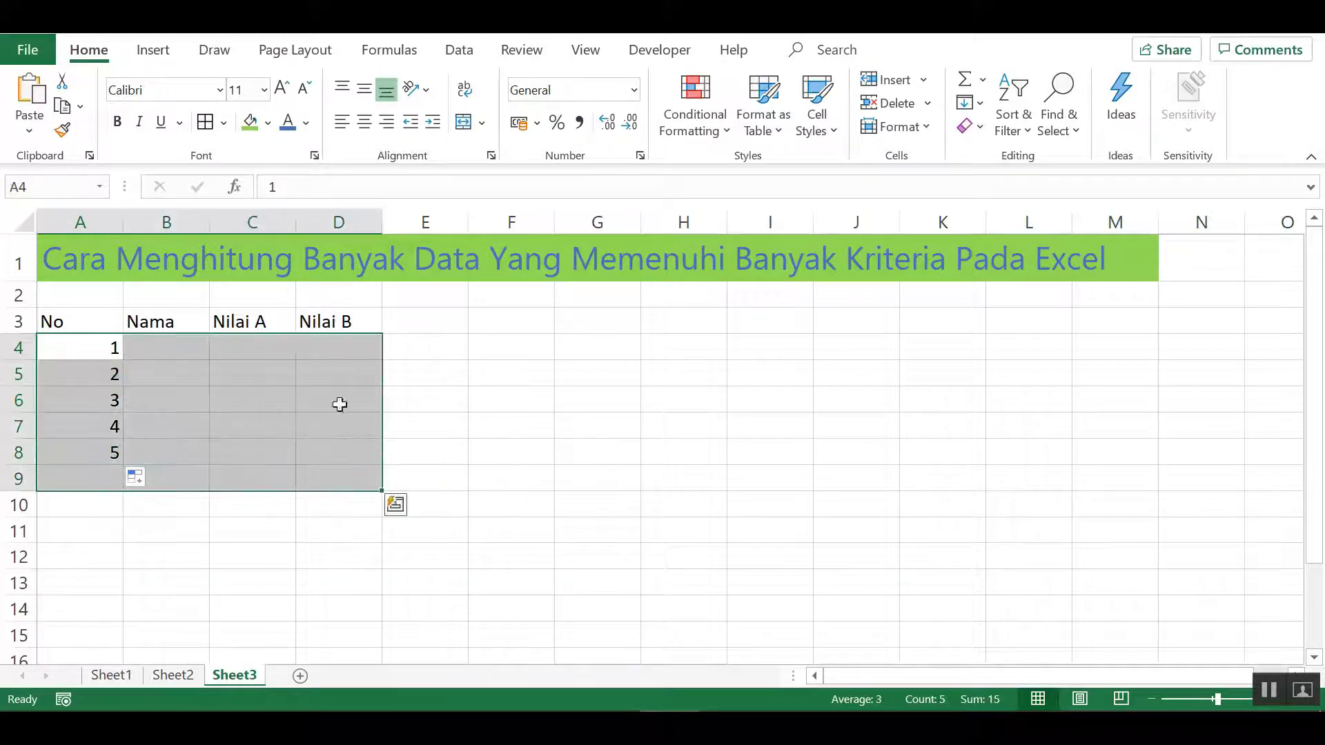
click(279, 445)
Enter a person's first name for each of the five numbered rows in cells B4:B8 under Nama.
click(164, 350)
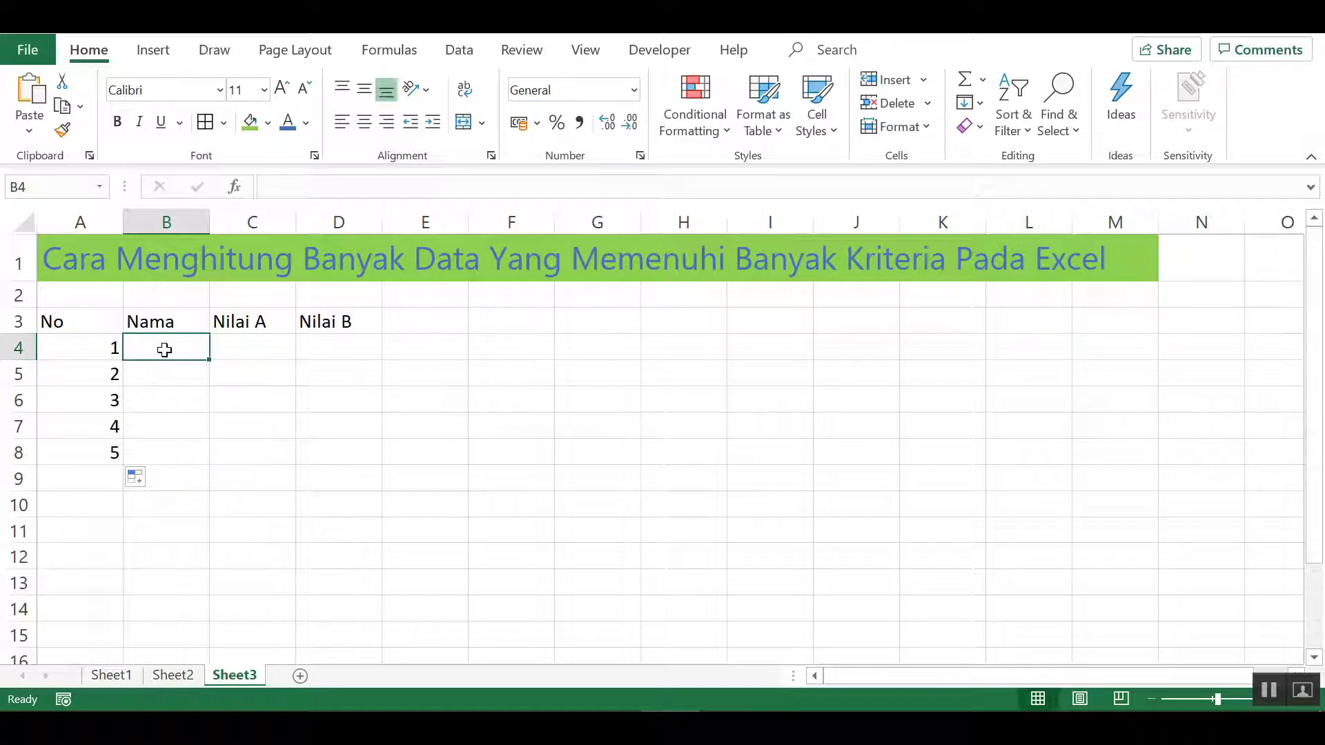
text(rini)
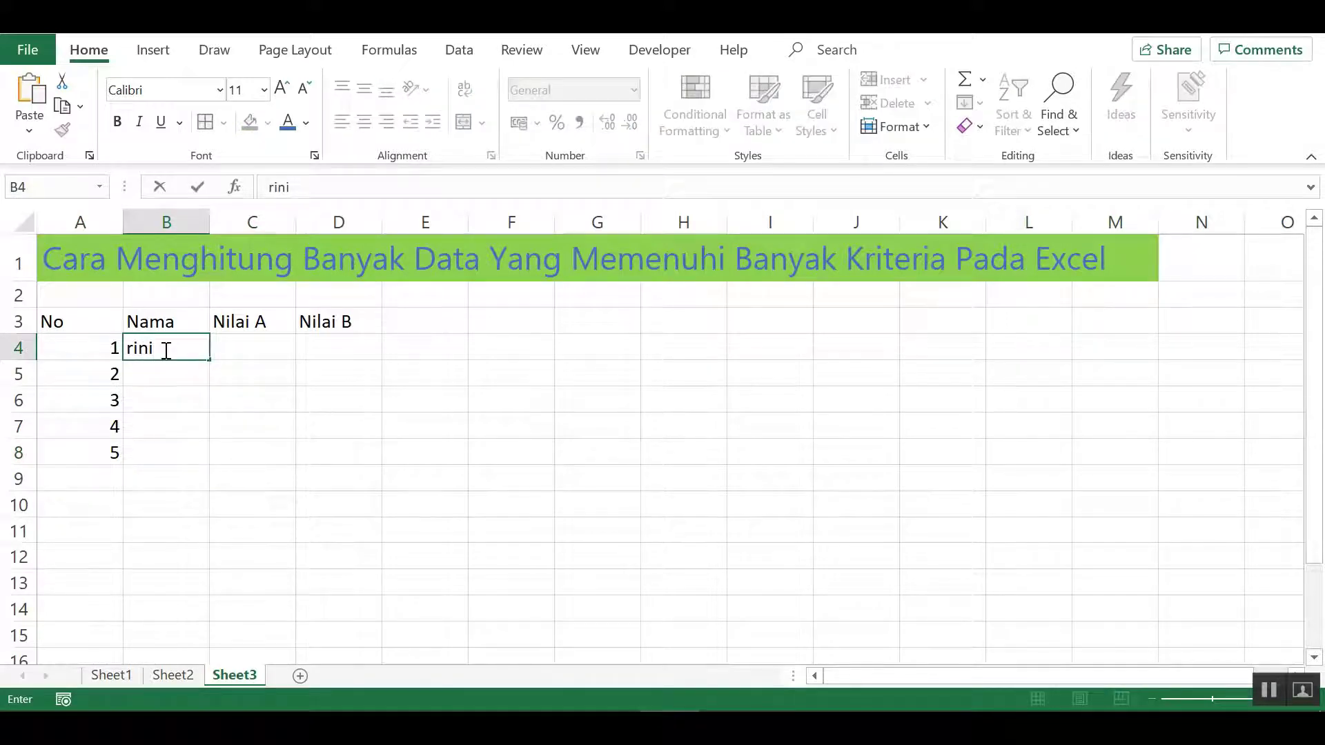
key(Return)
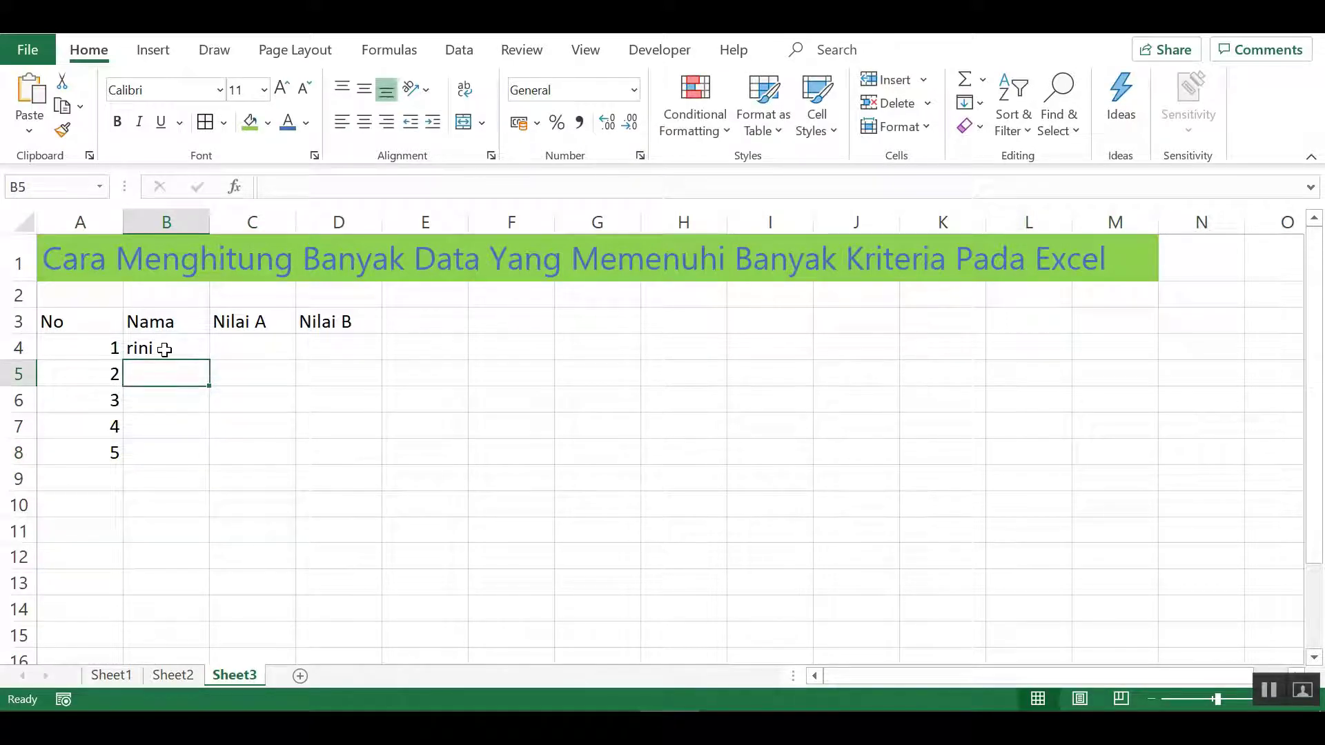
text(rina)
key(Return)
text(Andi)
key(Return)
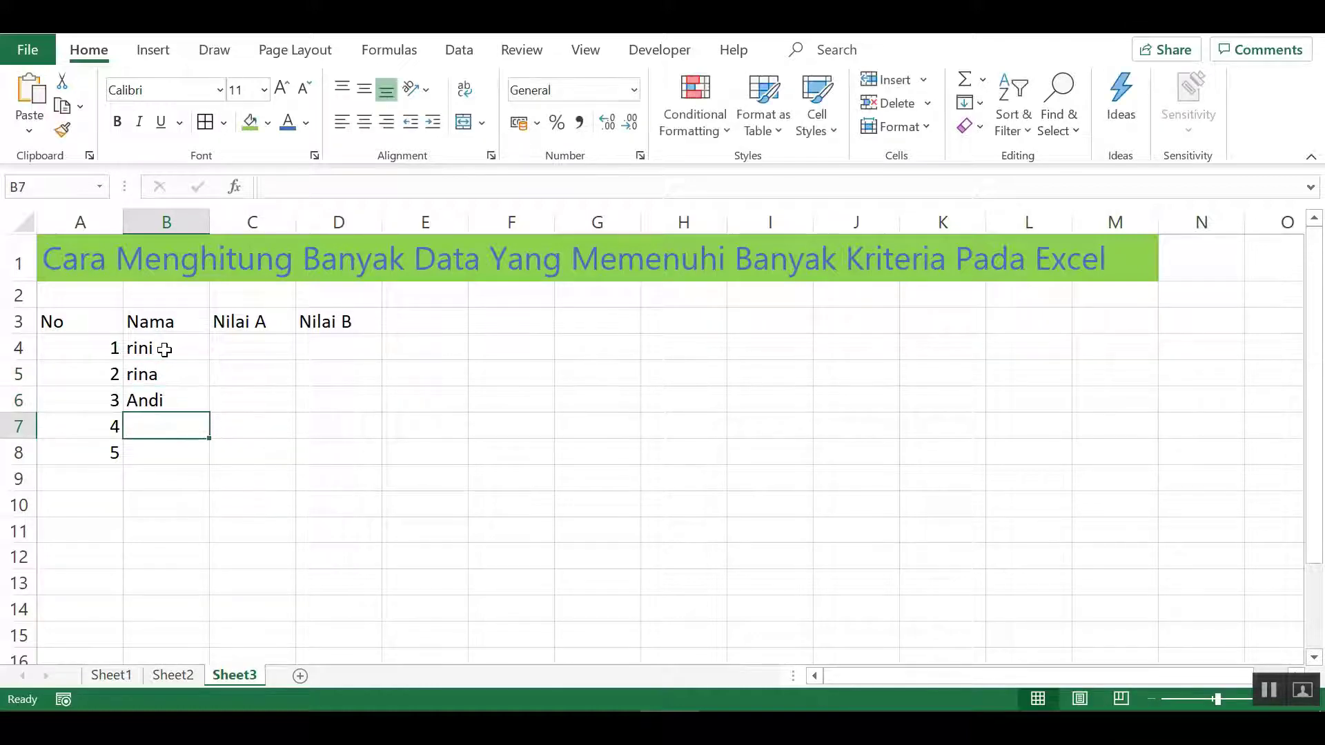
text(Fitri)
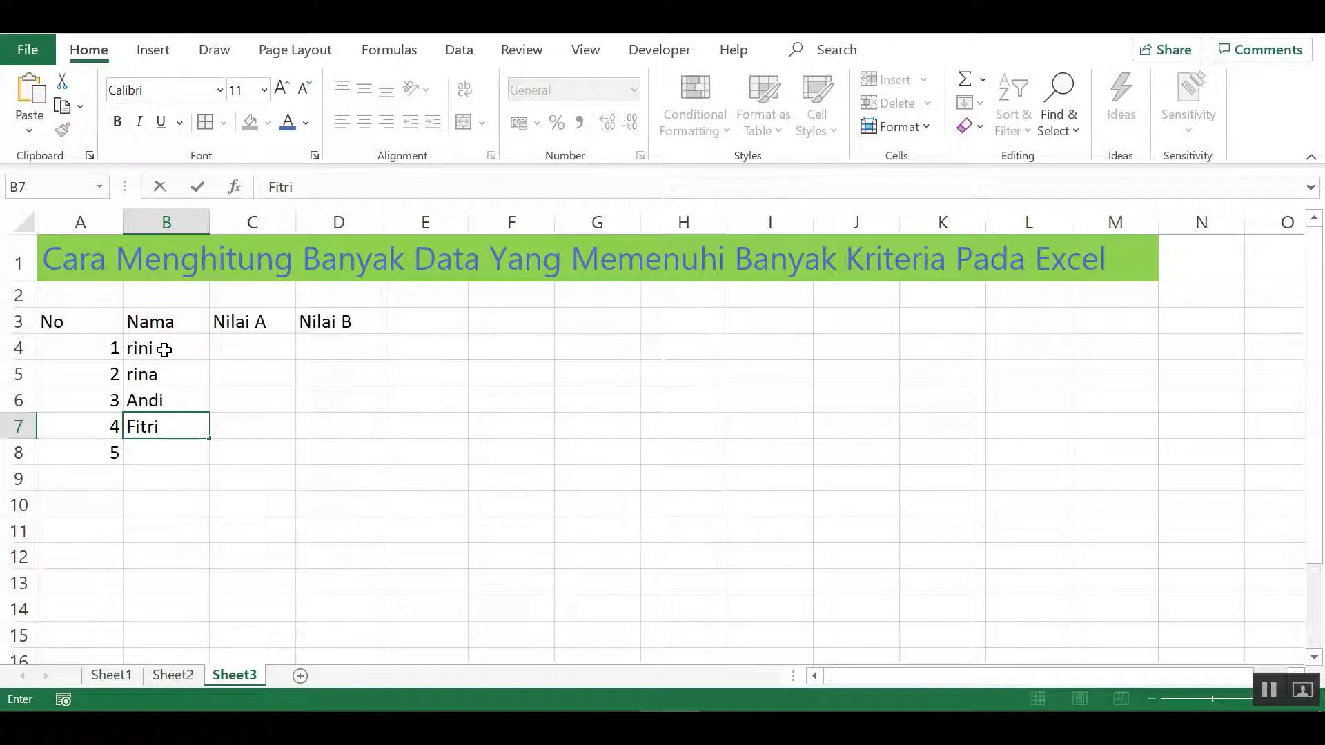
key(Return)
text(J)
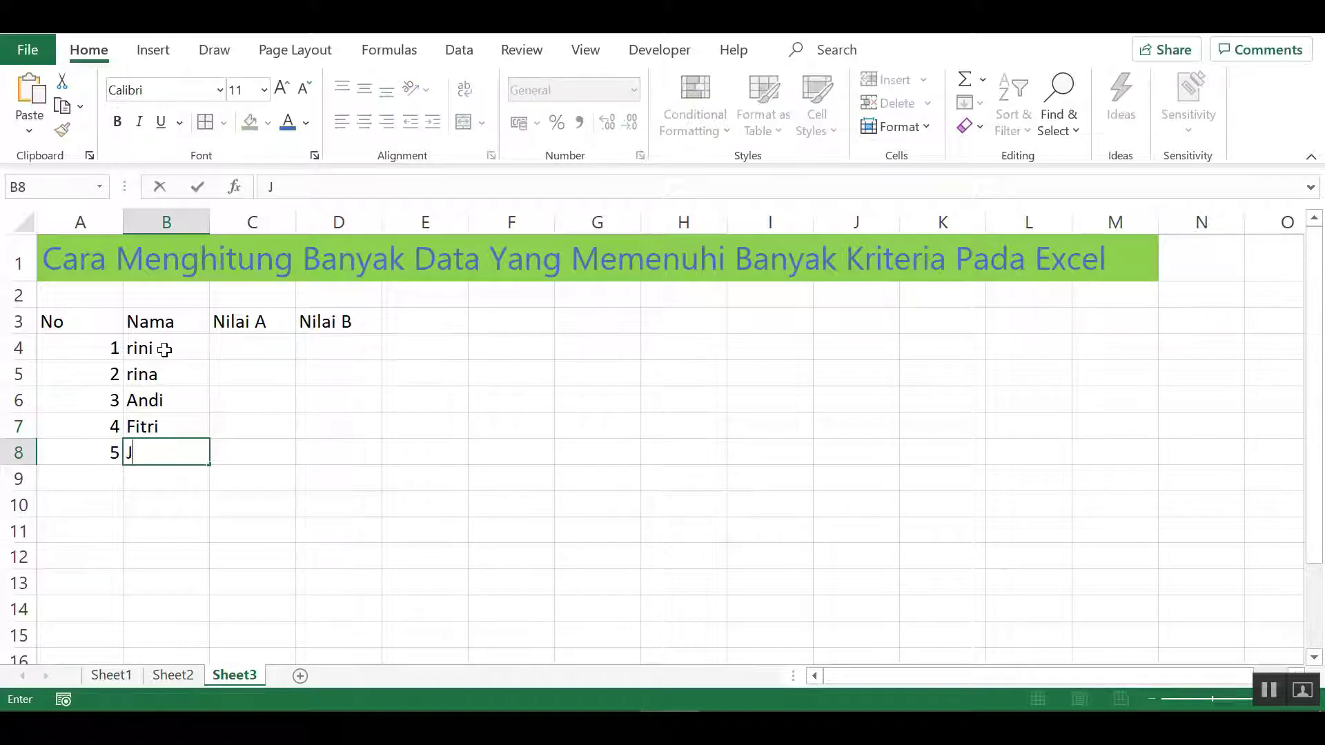
text(oni)
click(254, 370)
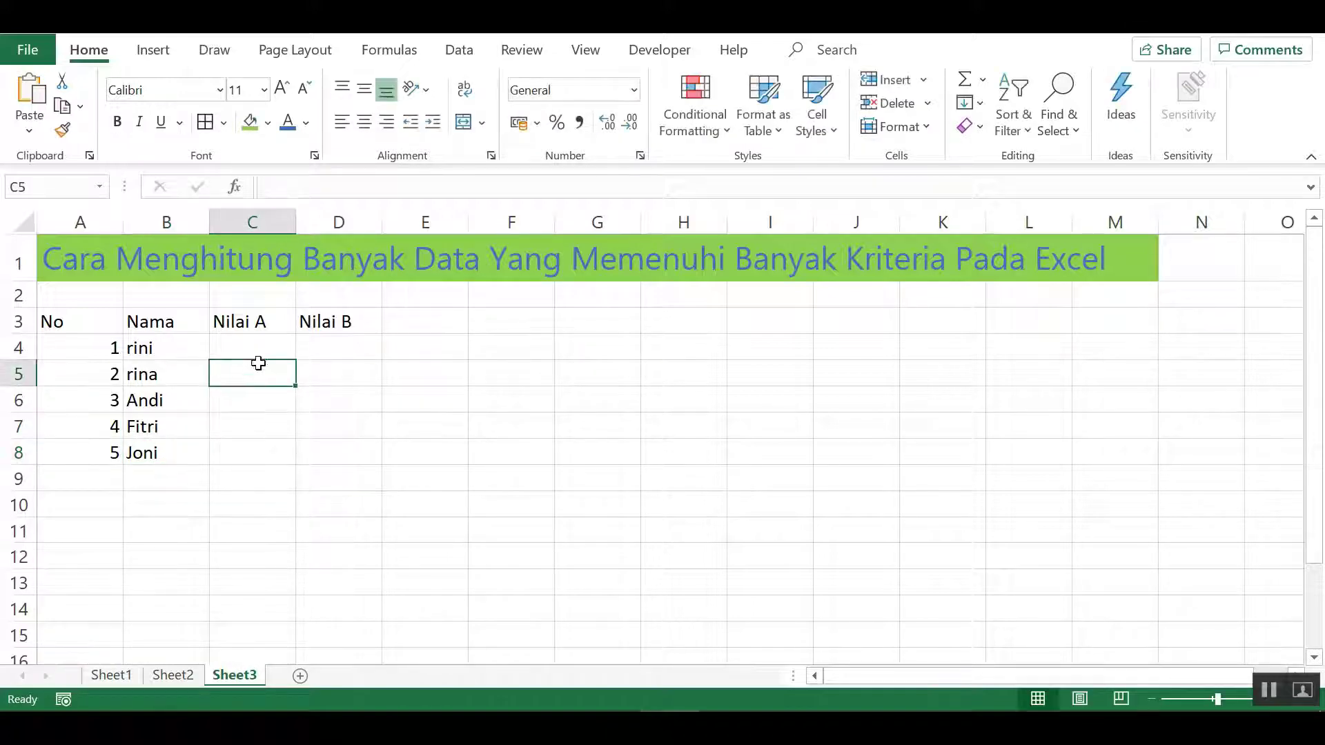
Enter the Nilai A scores 80, 75, 80, 70 and 80 in cells C4:C8.
click(267, 343)
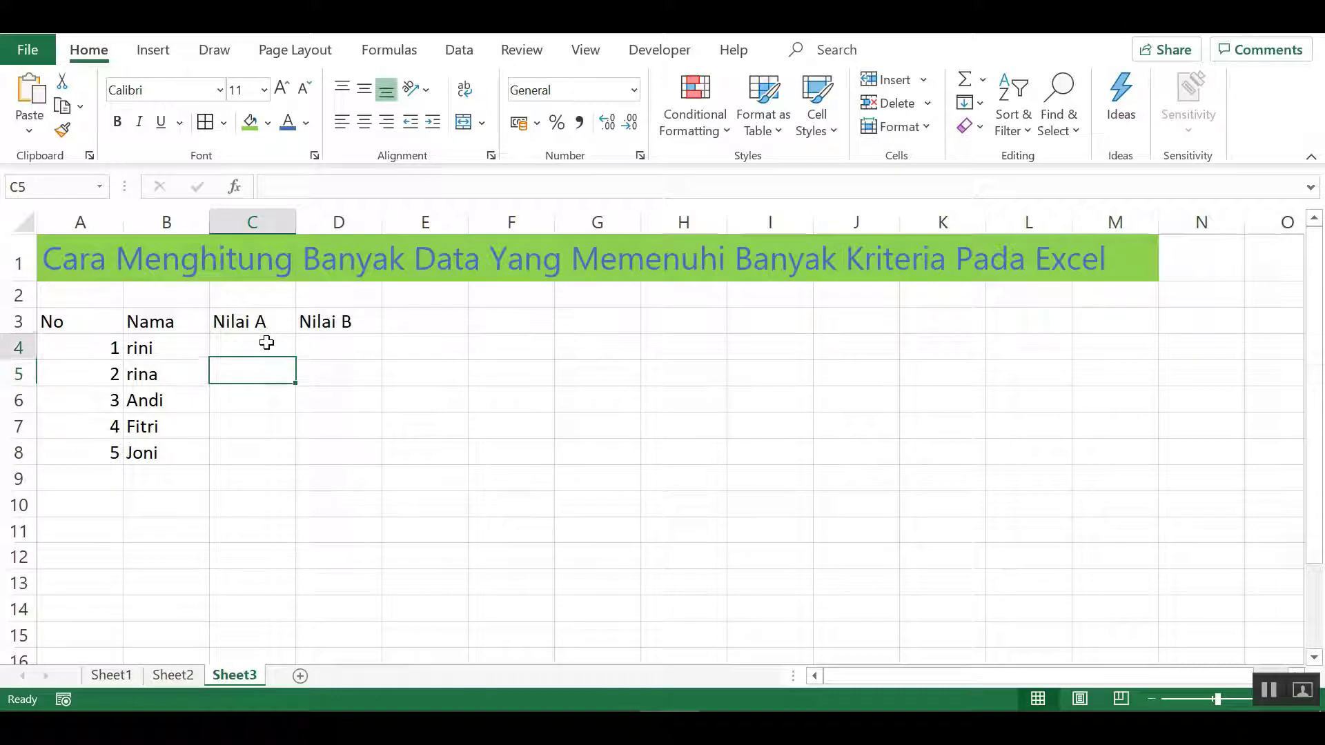
text(80)
click(269, 367)
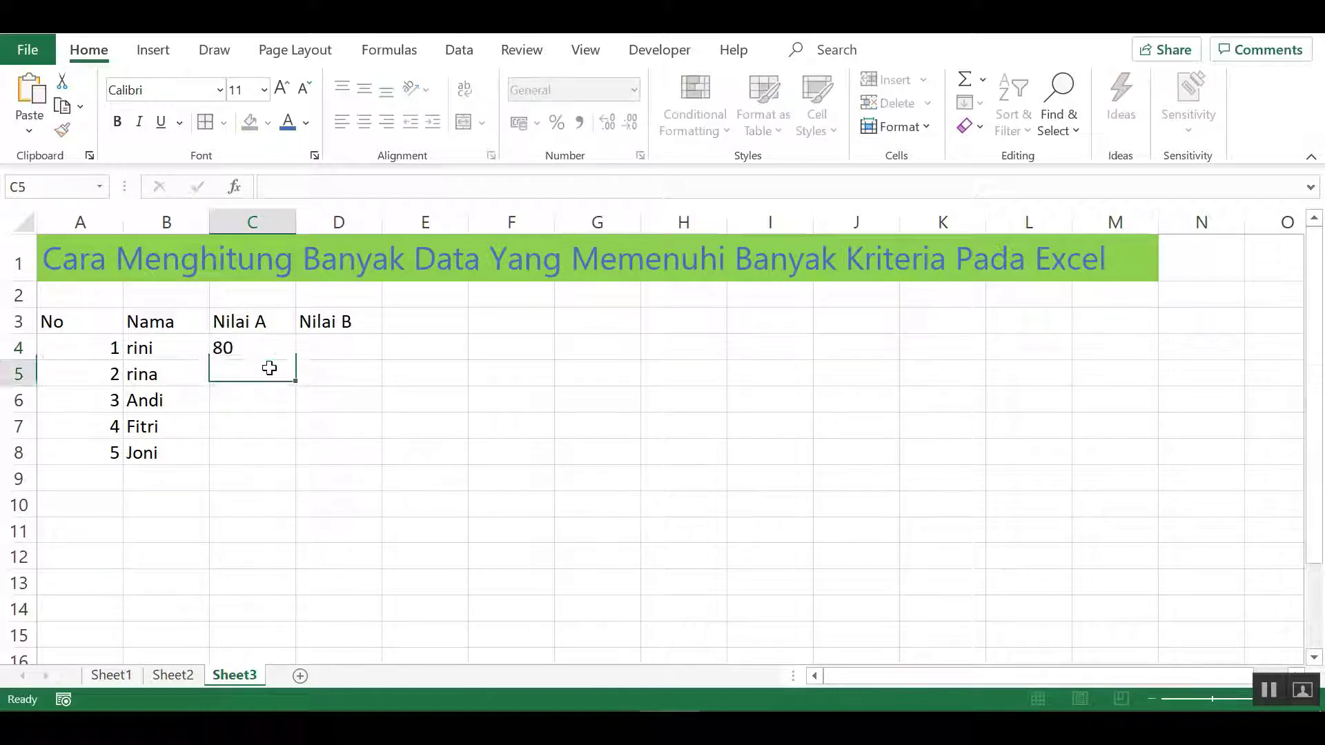
text(75)
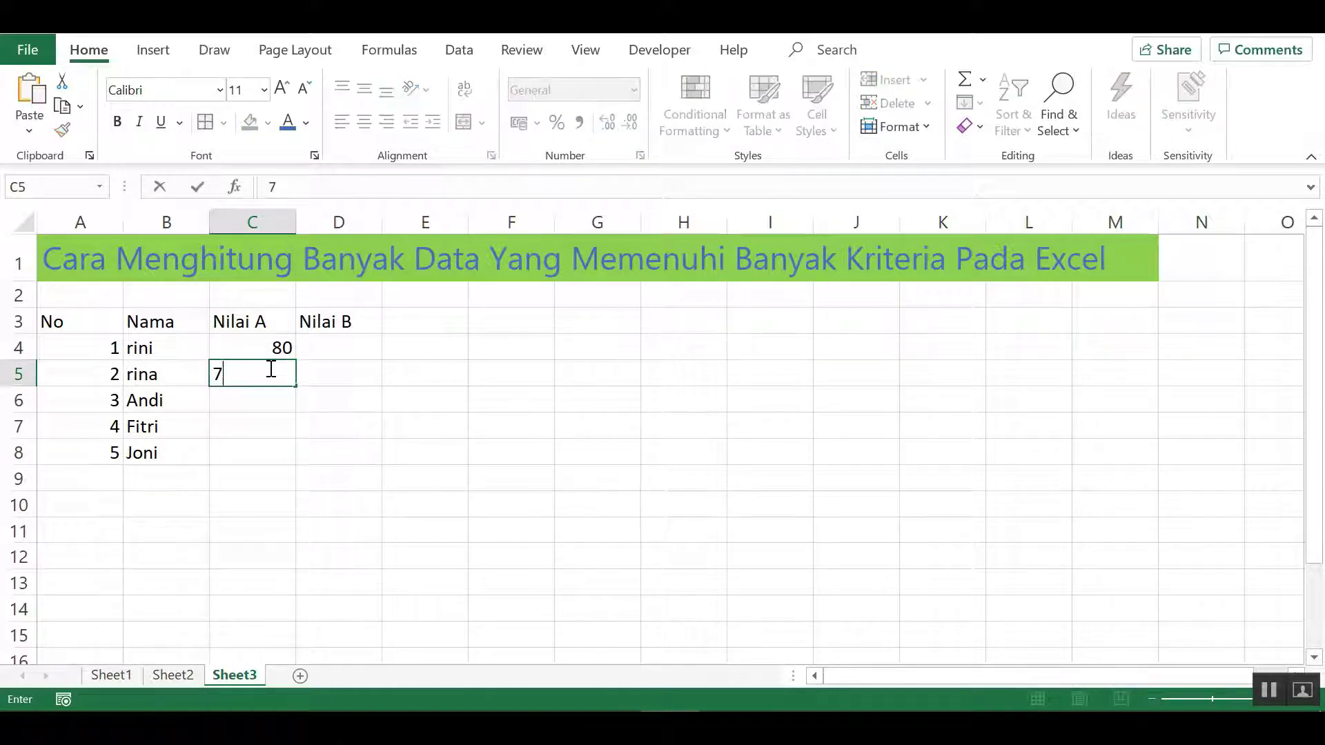
click(264, 392)
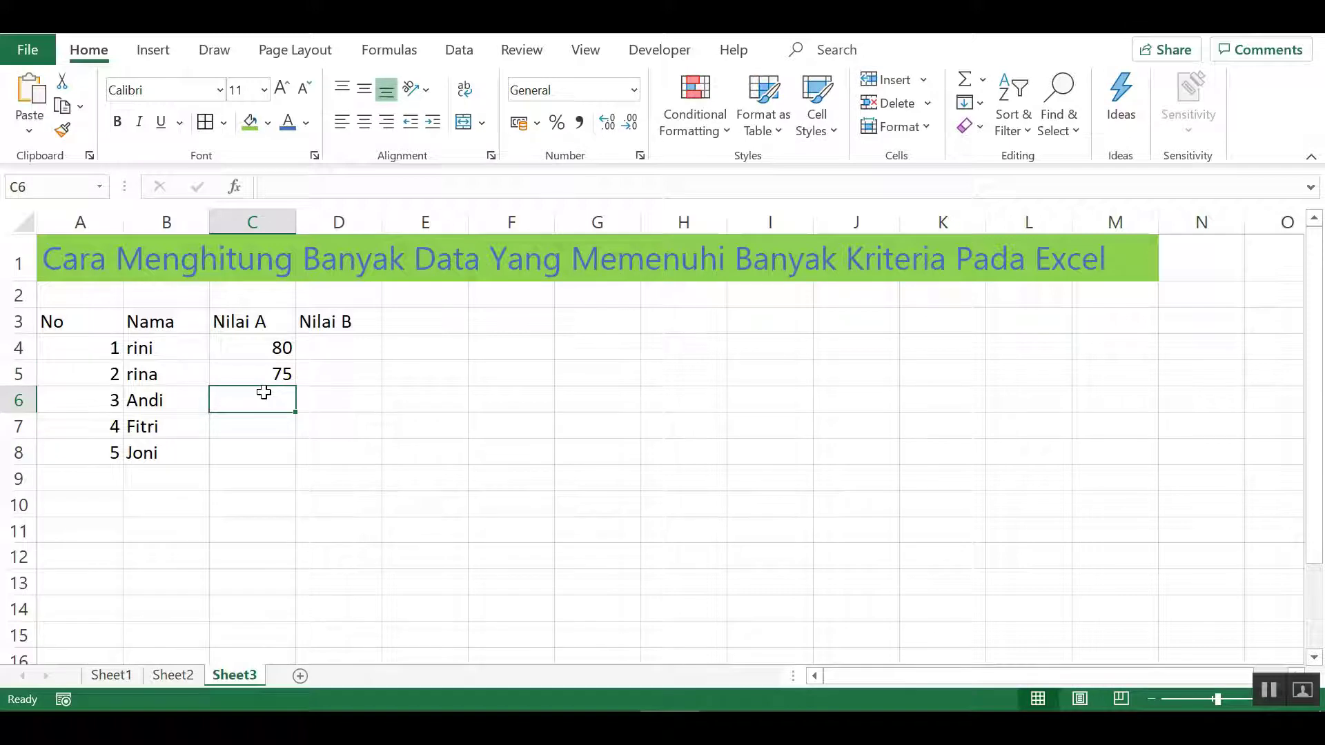
text(80)
click(271, 429)
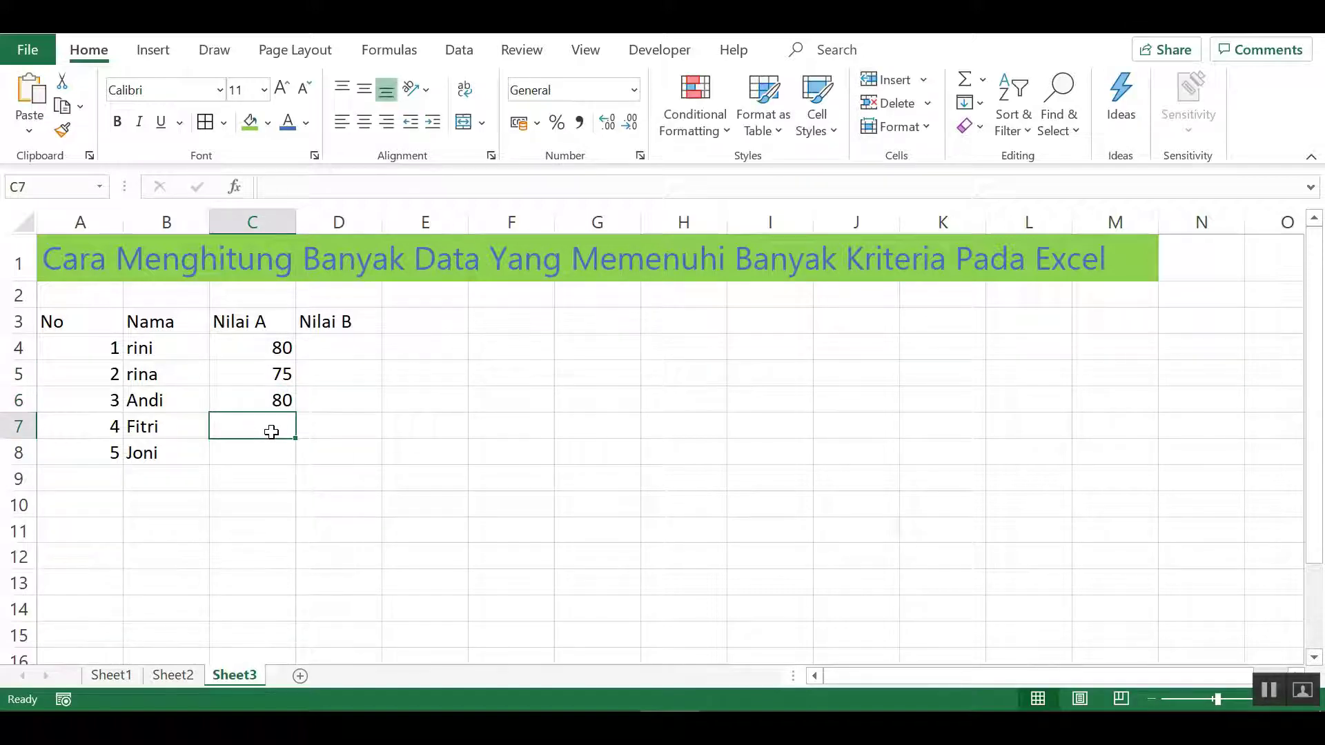
text(70)
click(268, 448)
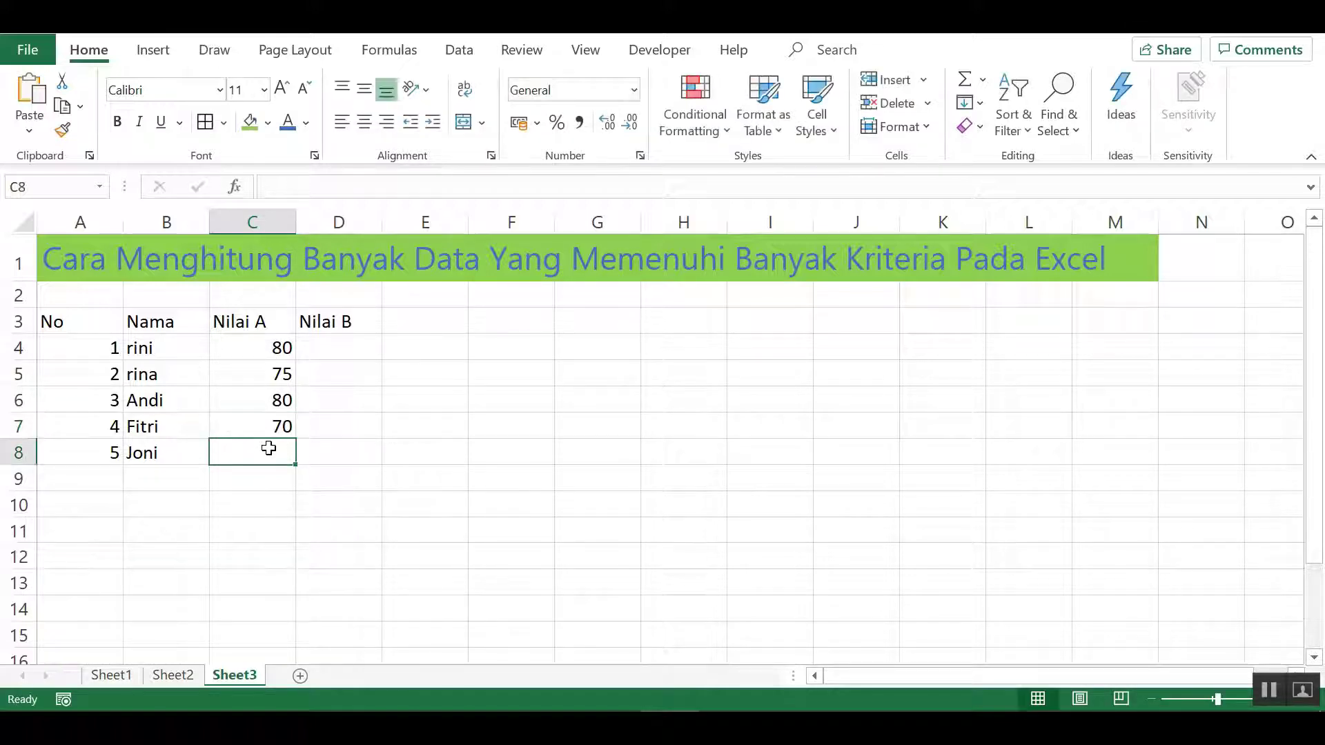
text(80)
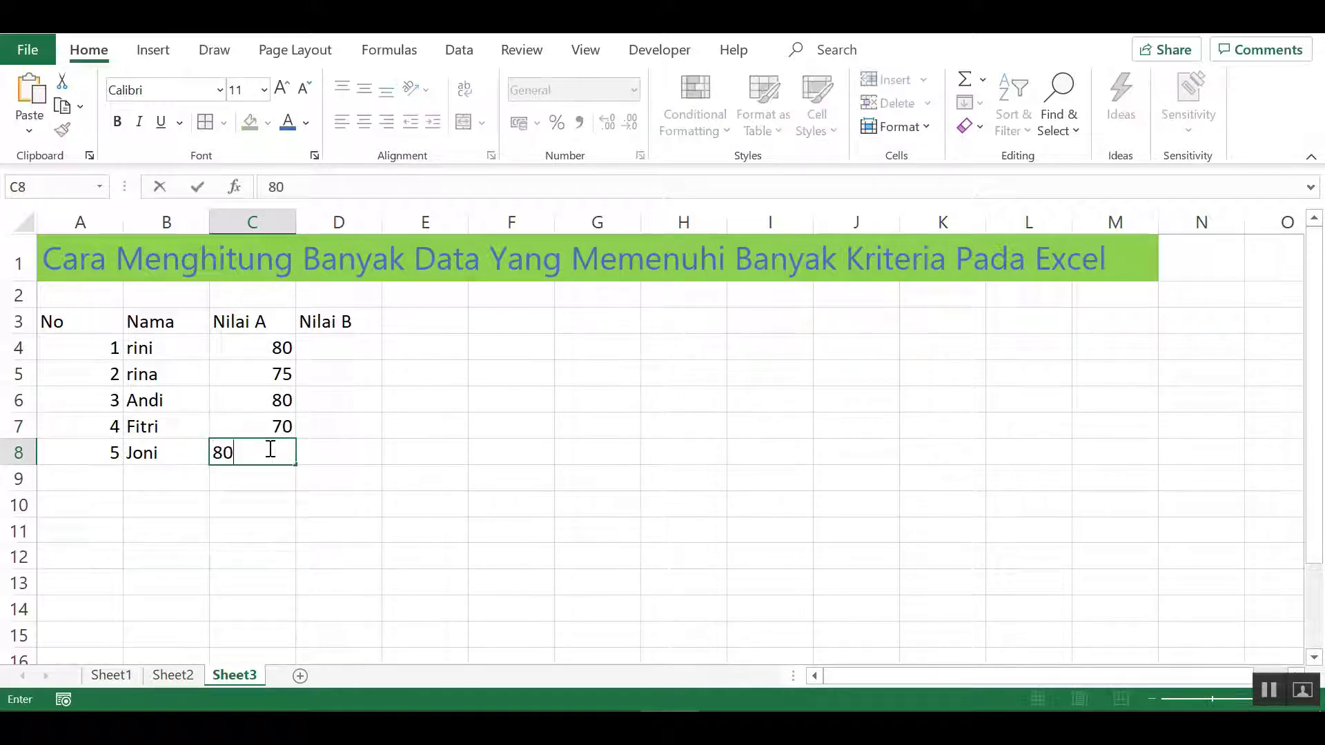
click(383, 498)
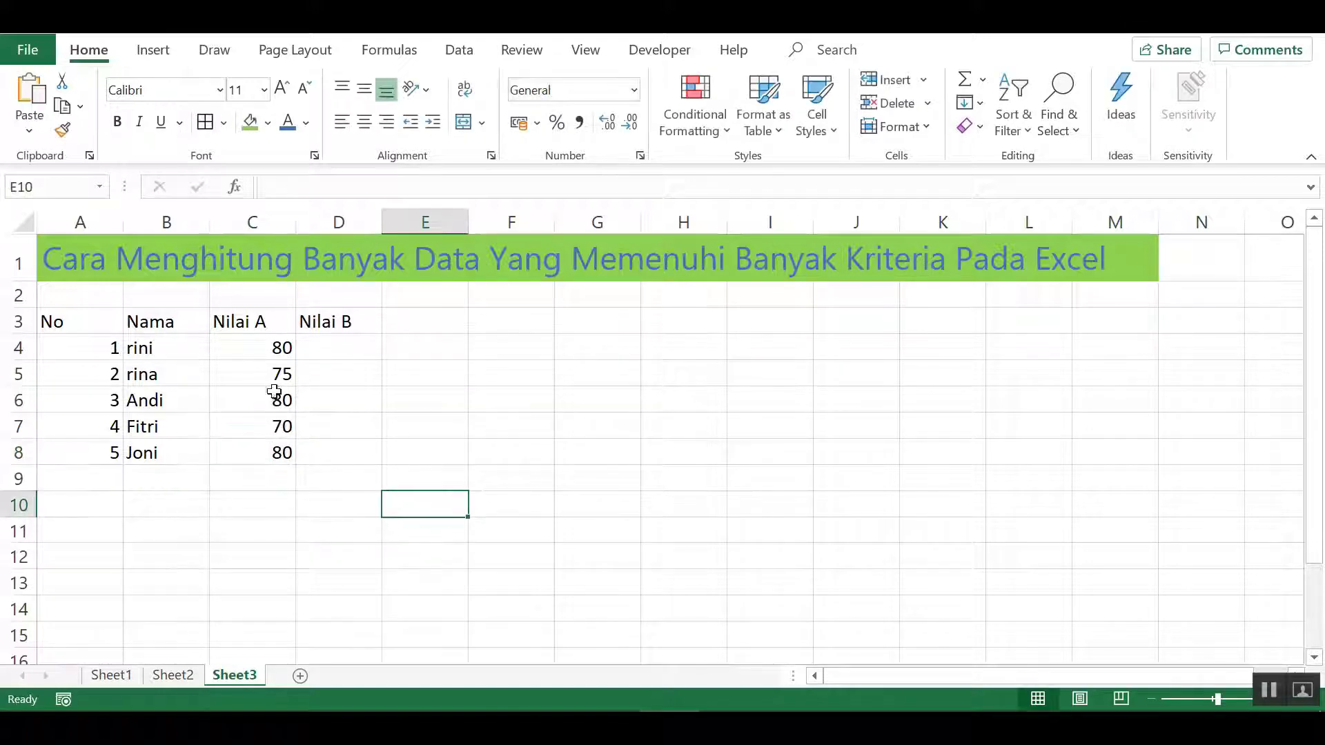
Enter the Nilai B scores 70, 80, 70, 85 and 90 in cells D4:D8.
click(340, 345)
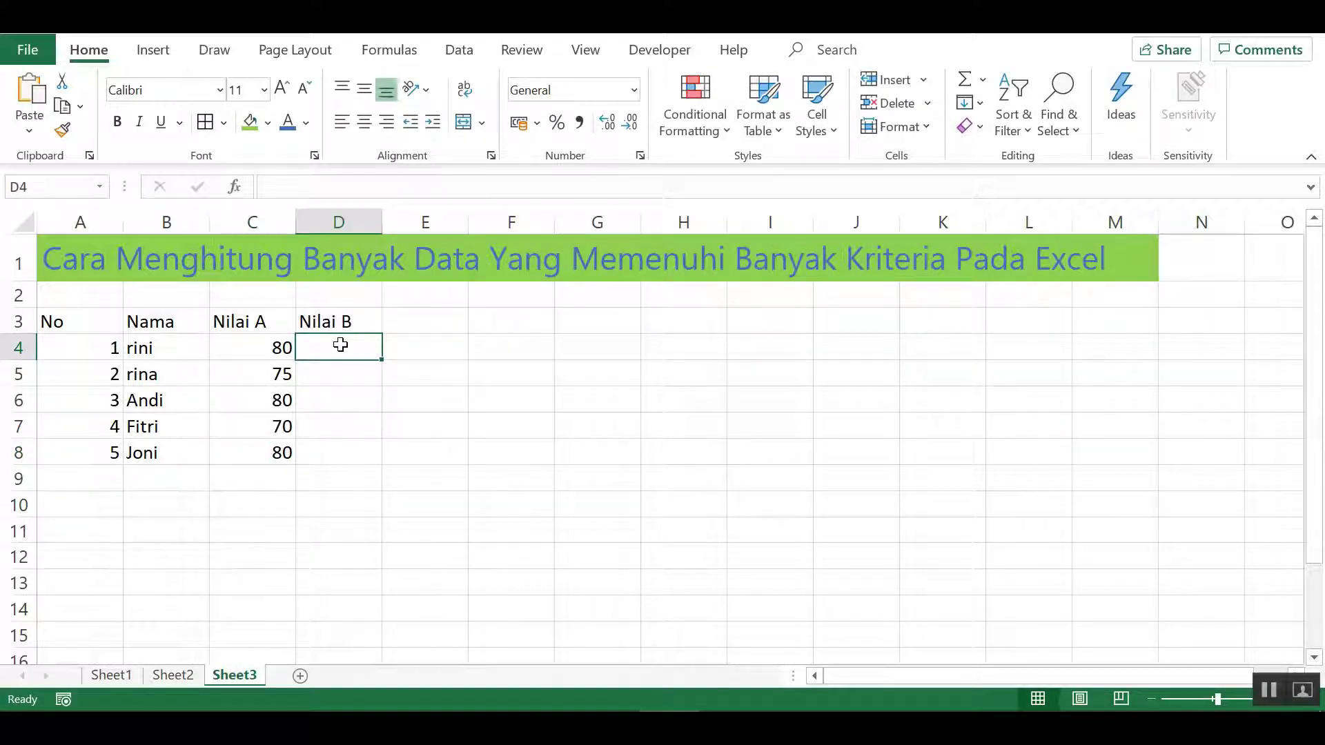
text(70)
click(341, 381)
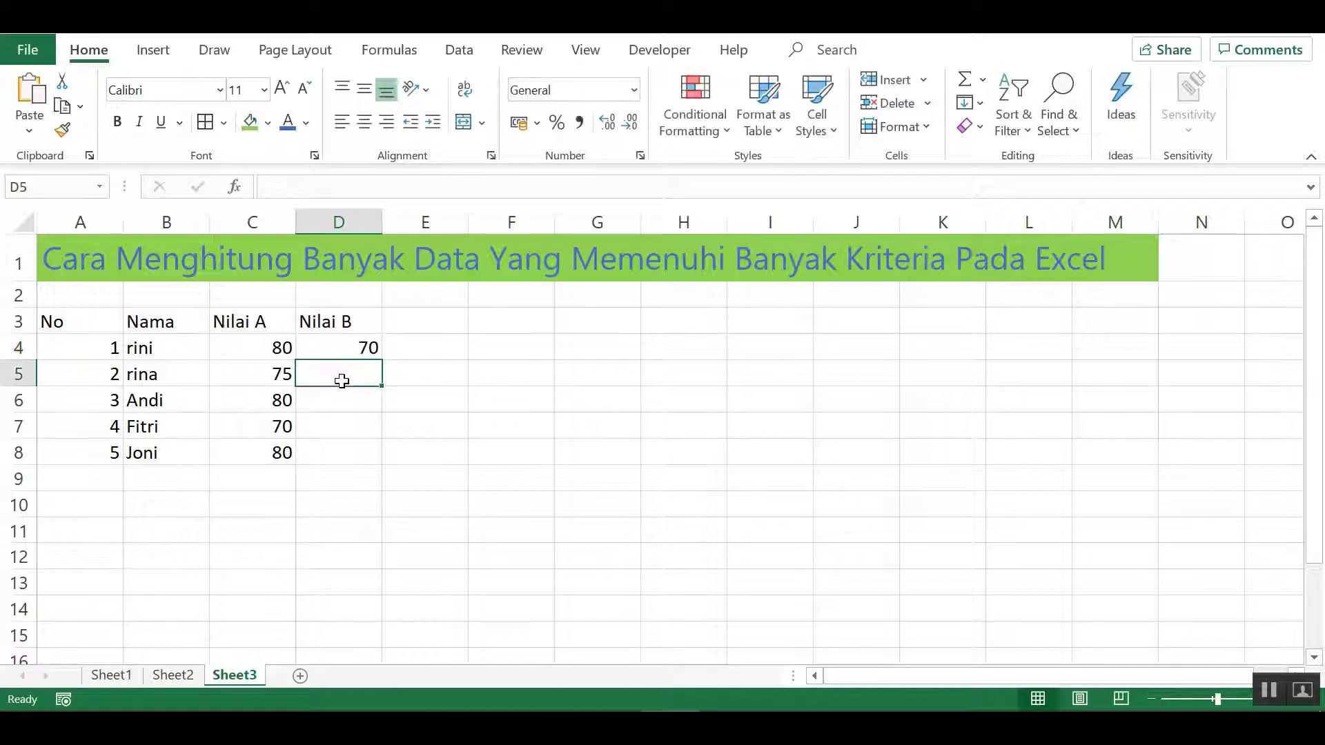
text(80)
click(345, 419)
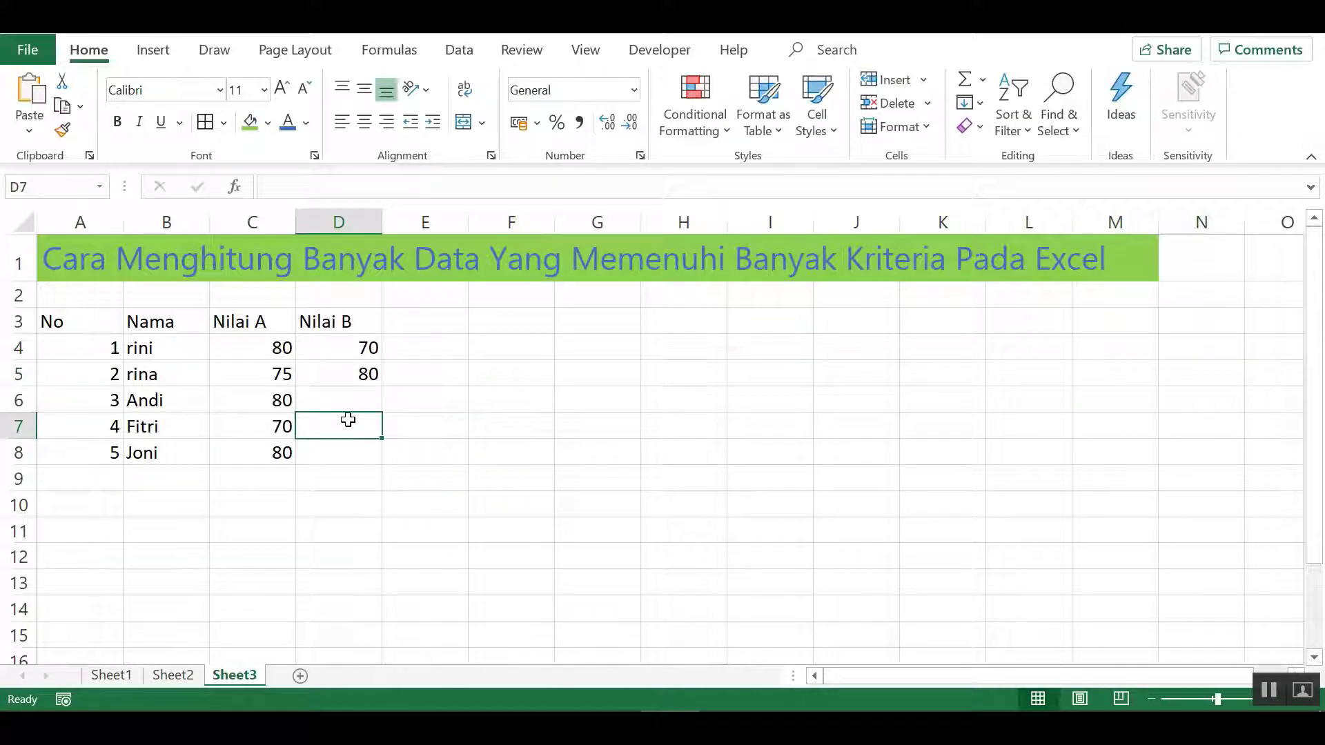
click(346, 399)
text(70)
click(354, 432)
text(85)
click(358, 447)
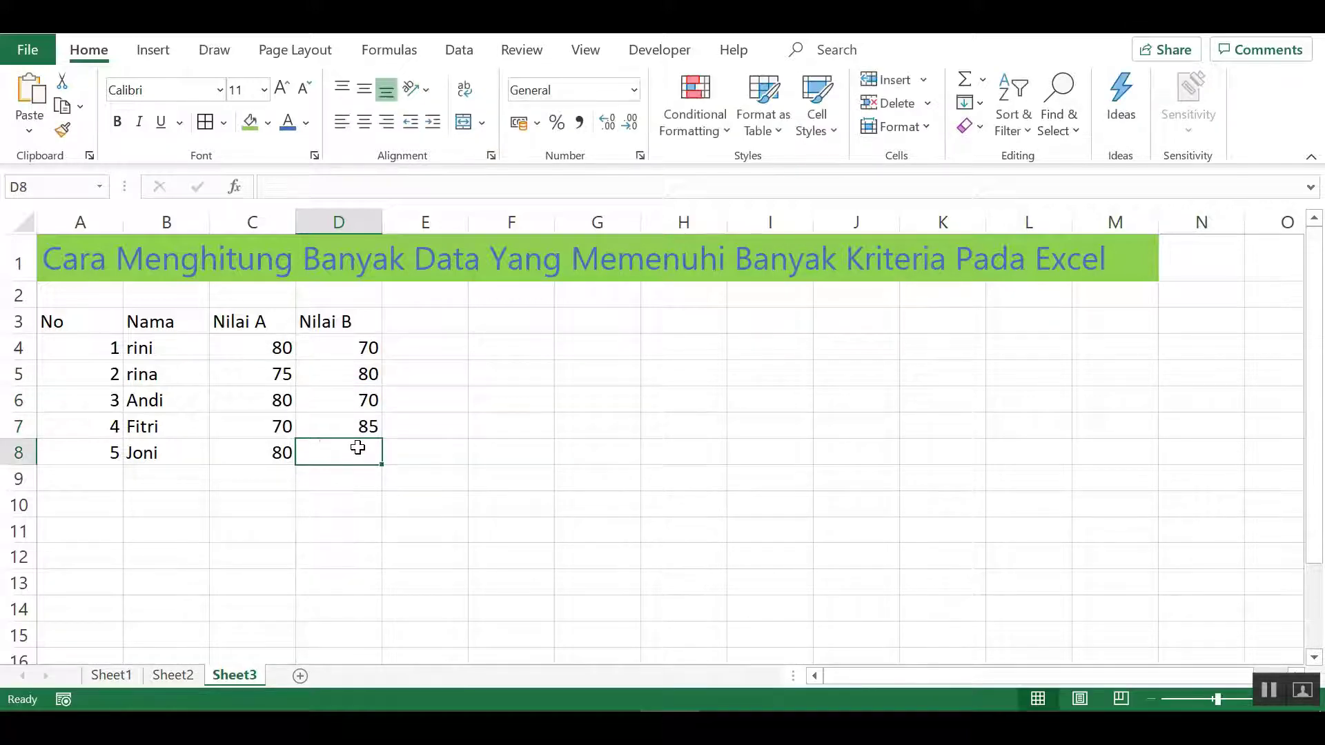
text(90)
key(Return)
Apply All Borders to the whole score table in A3:D8, including its heading row.
drag(50, 329, 343, 453)
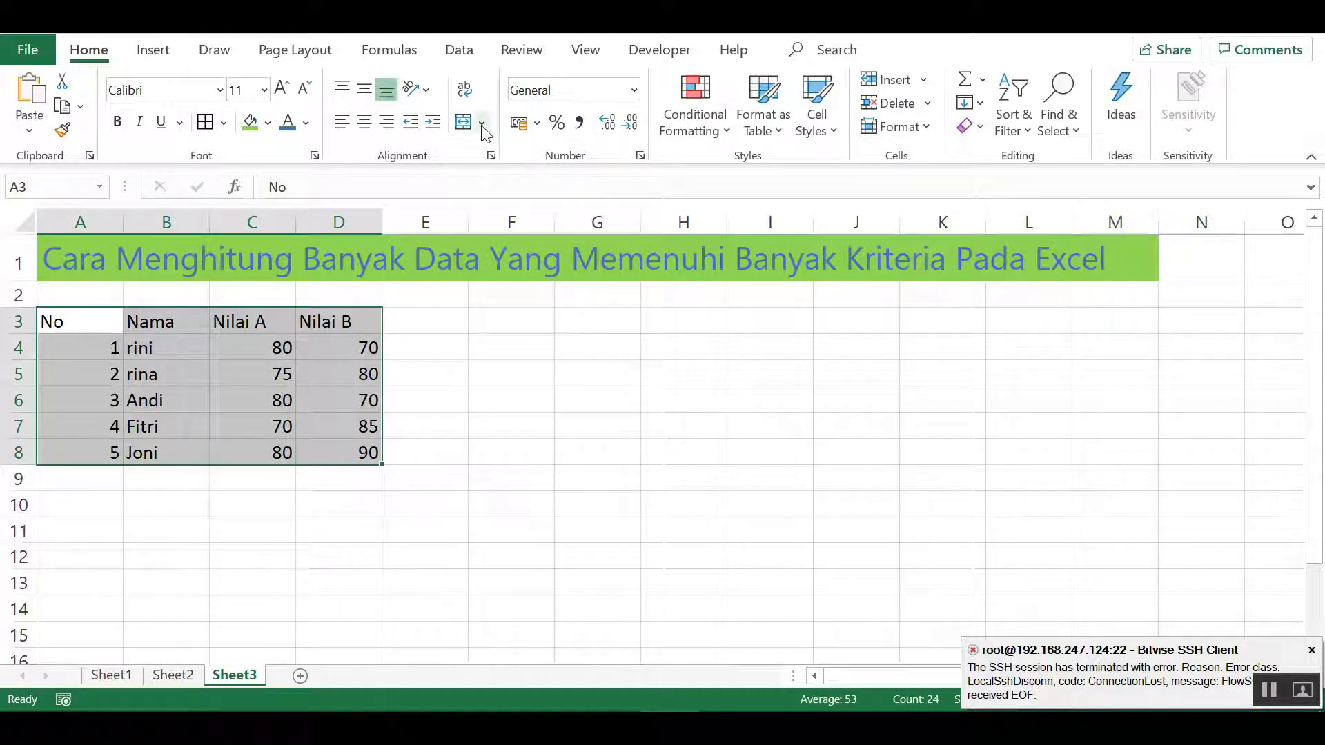
click(223, 123)
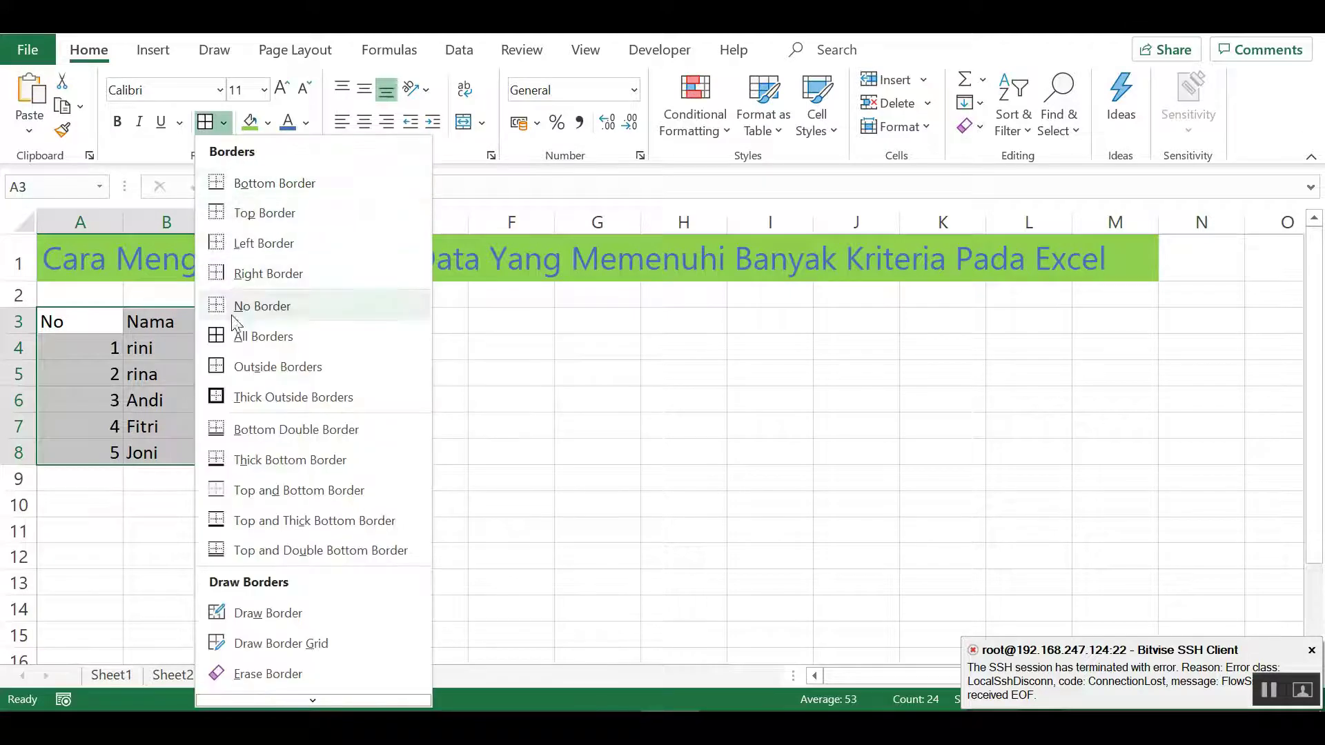
click(229, 332)
click(158, 321)
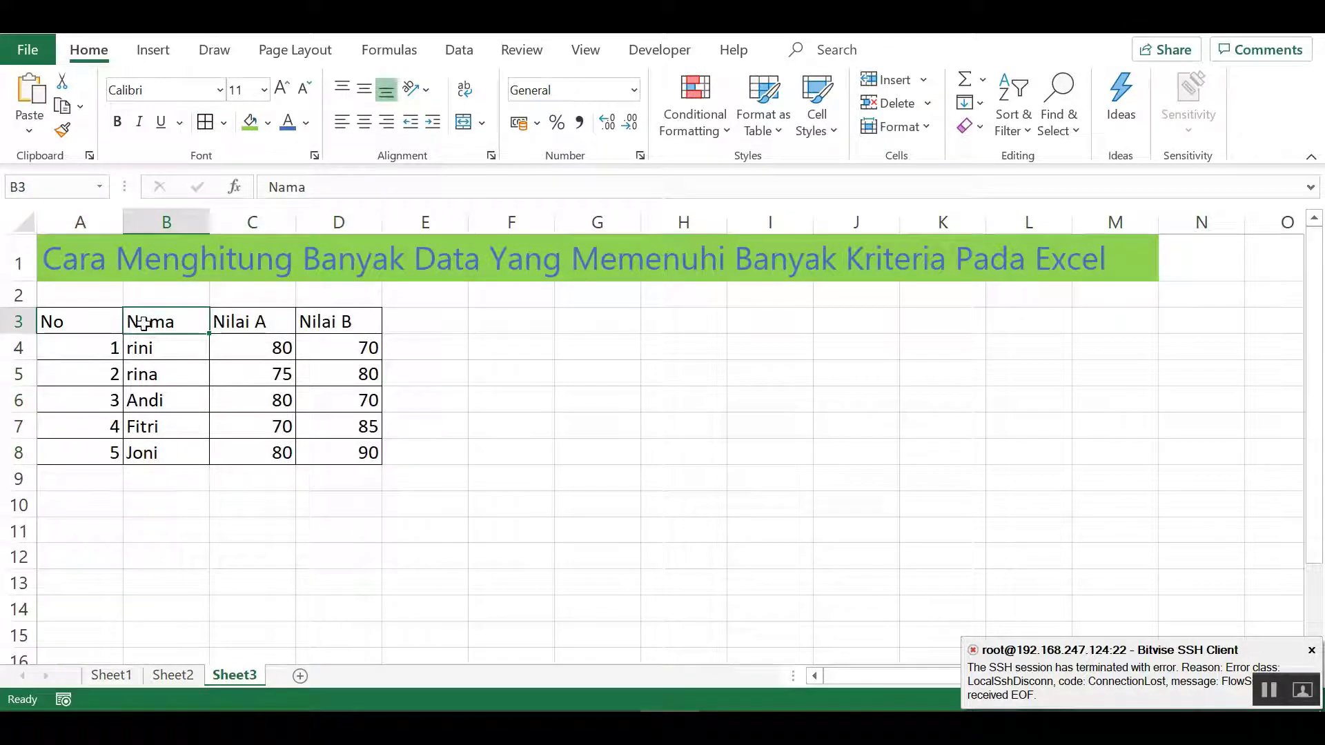
Center the contents of the whole score table in A3:D8 horizontally.
key(Left)
shift+click(349, 453)
click(363, 122)
click(375, 332)
Fill the heading row A3:D3 with the same green as the title.
drag(71, 321, 369, 319)
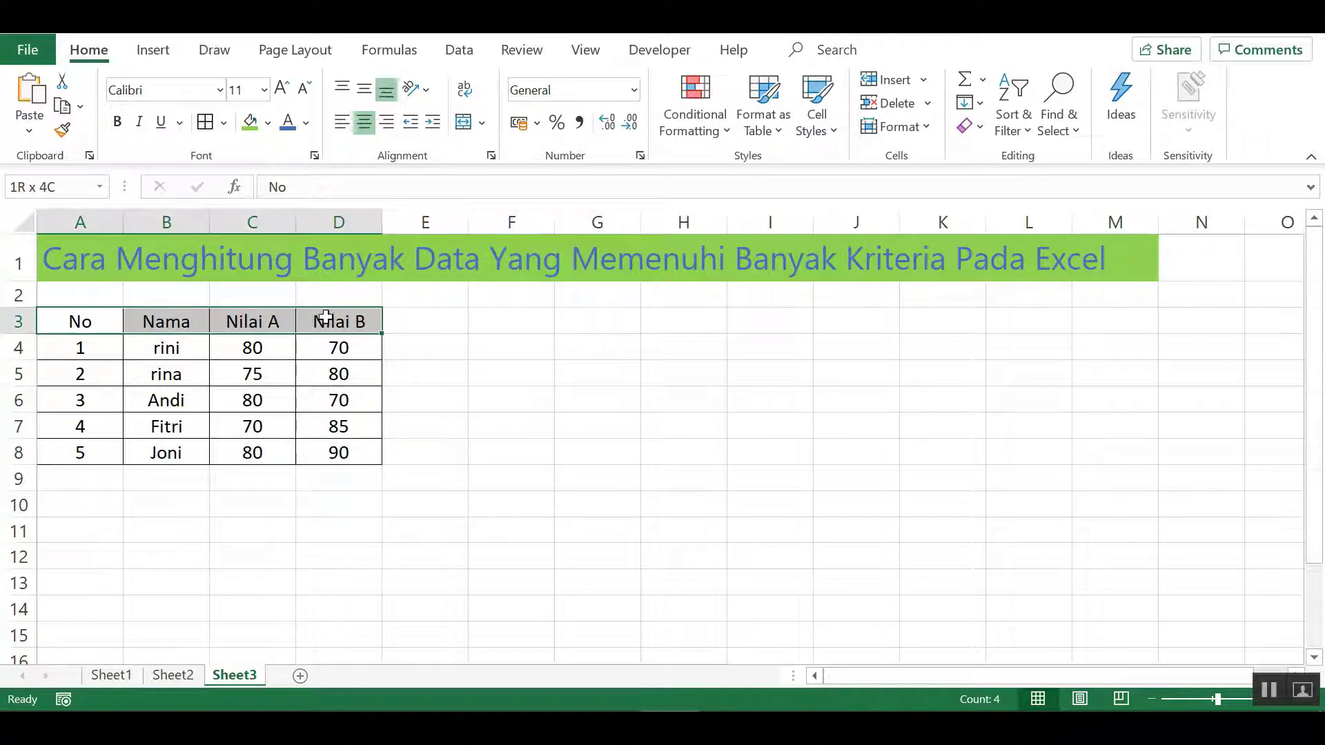
click(251, 124)
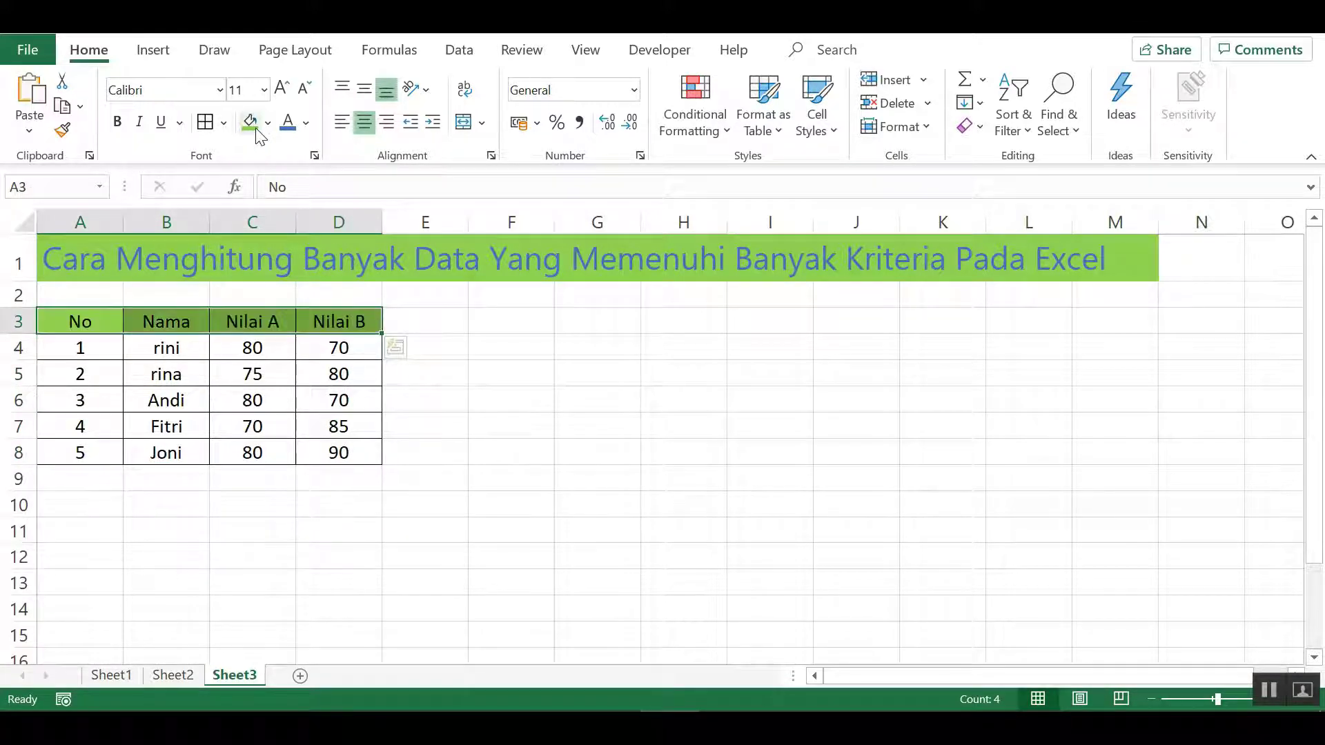
click(395, 347)
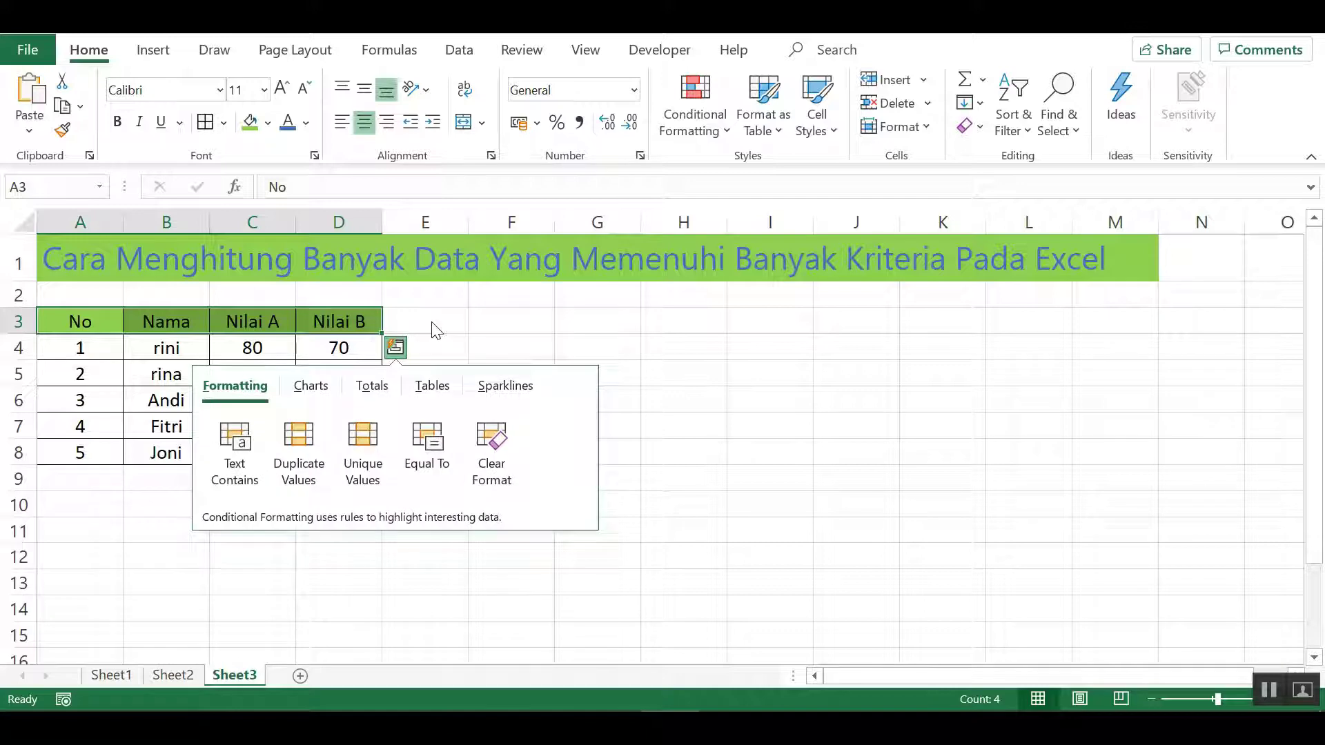
click(612, 340)
click(432, 318)
text(=SUM)
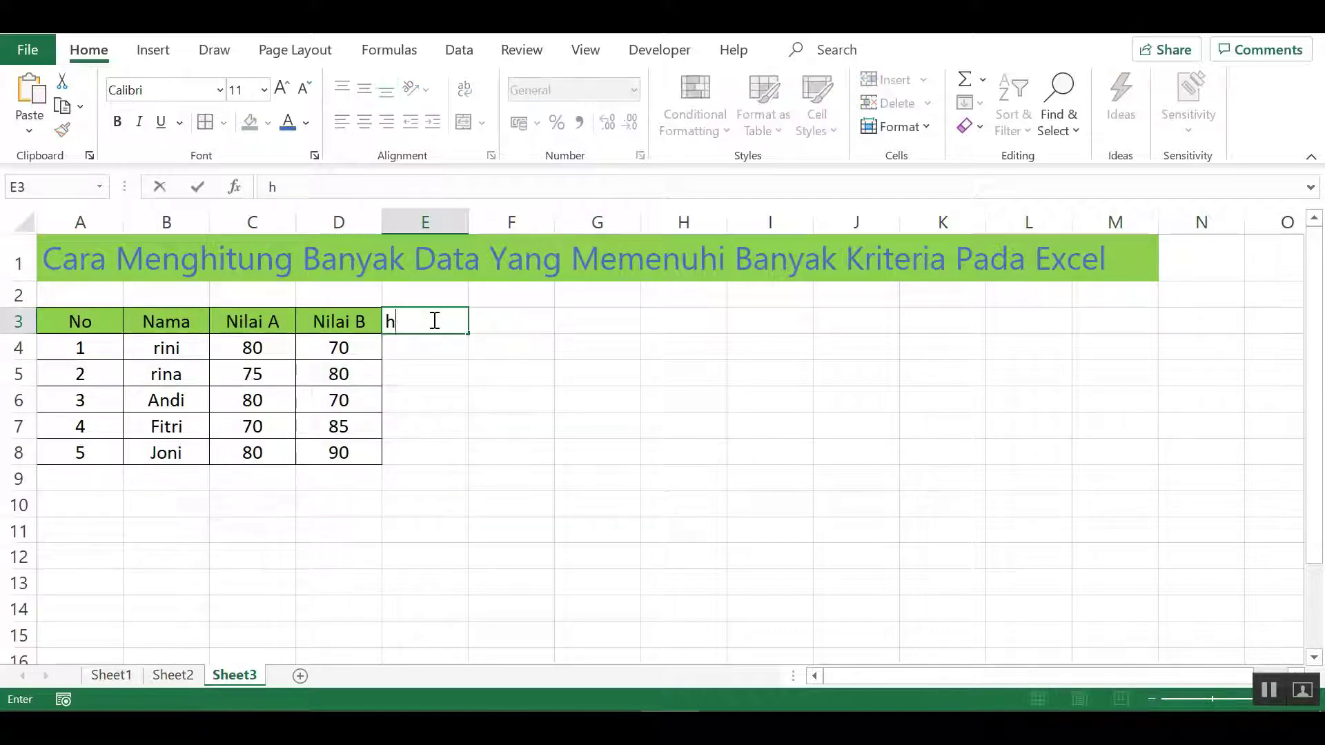
key(BackSpace)
key(BackSpace)
key(BackSpace)
key(BackSpace)
Enter the condition text "JIKA NILAI A>70 DAN NILAI B LEBIH DARI 70" in cell A10 below the table.
click(91, 498)
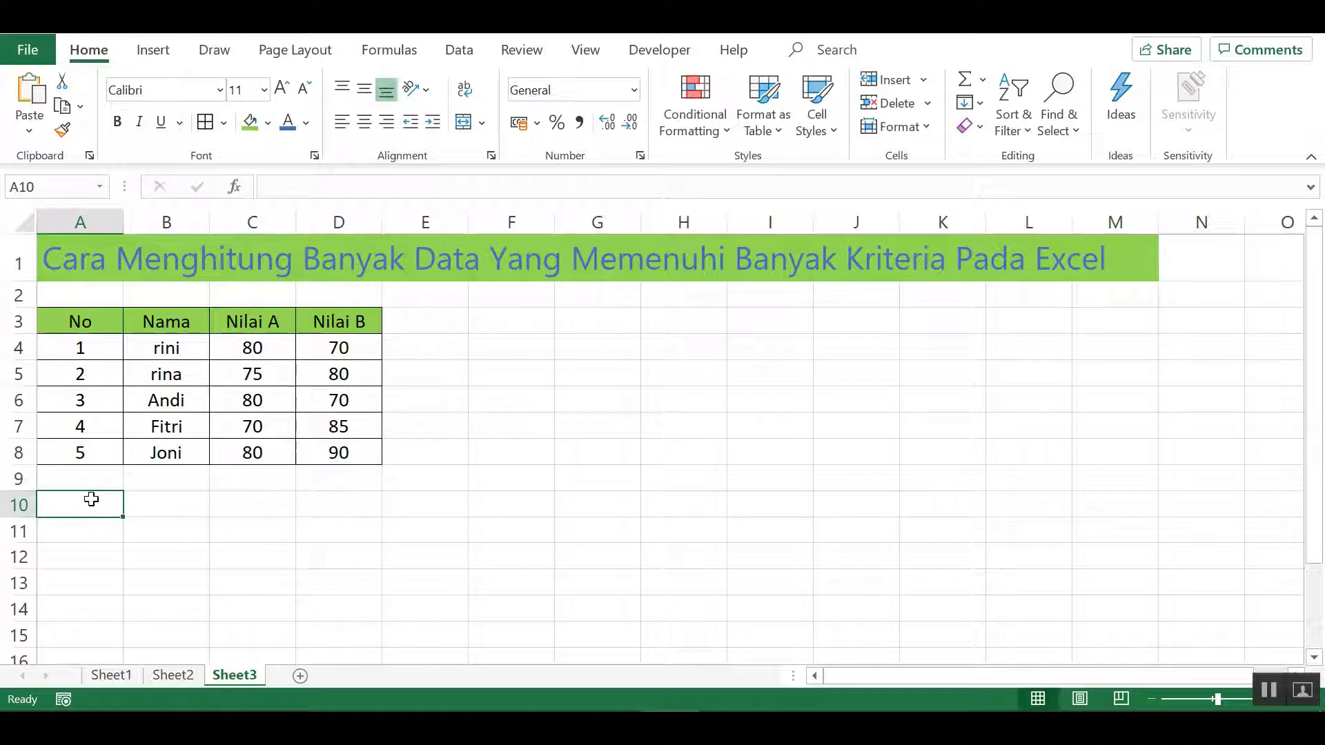
text(JIKA)
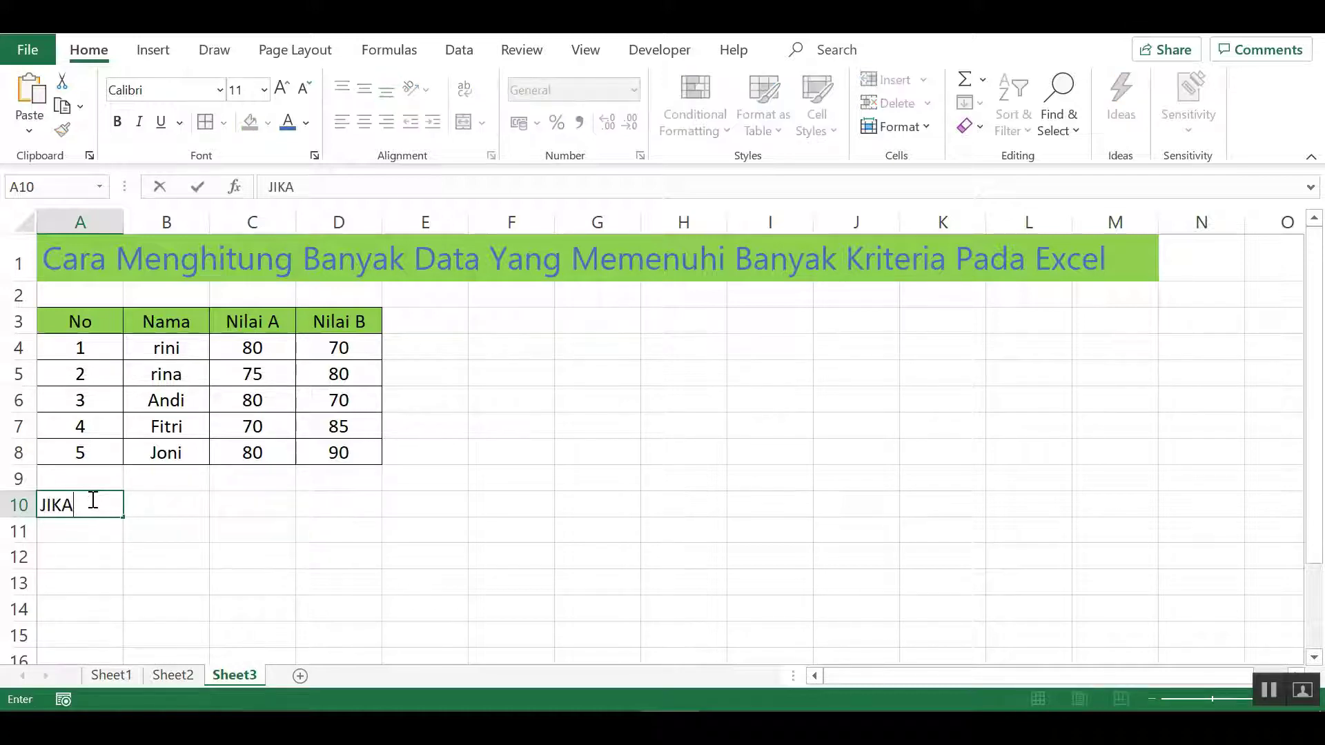
text( NILAI A>7)
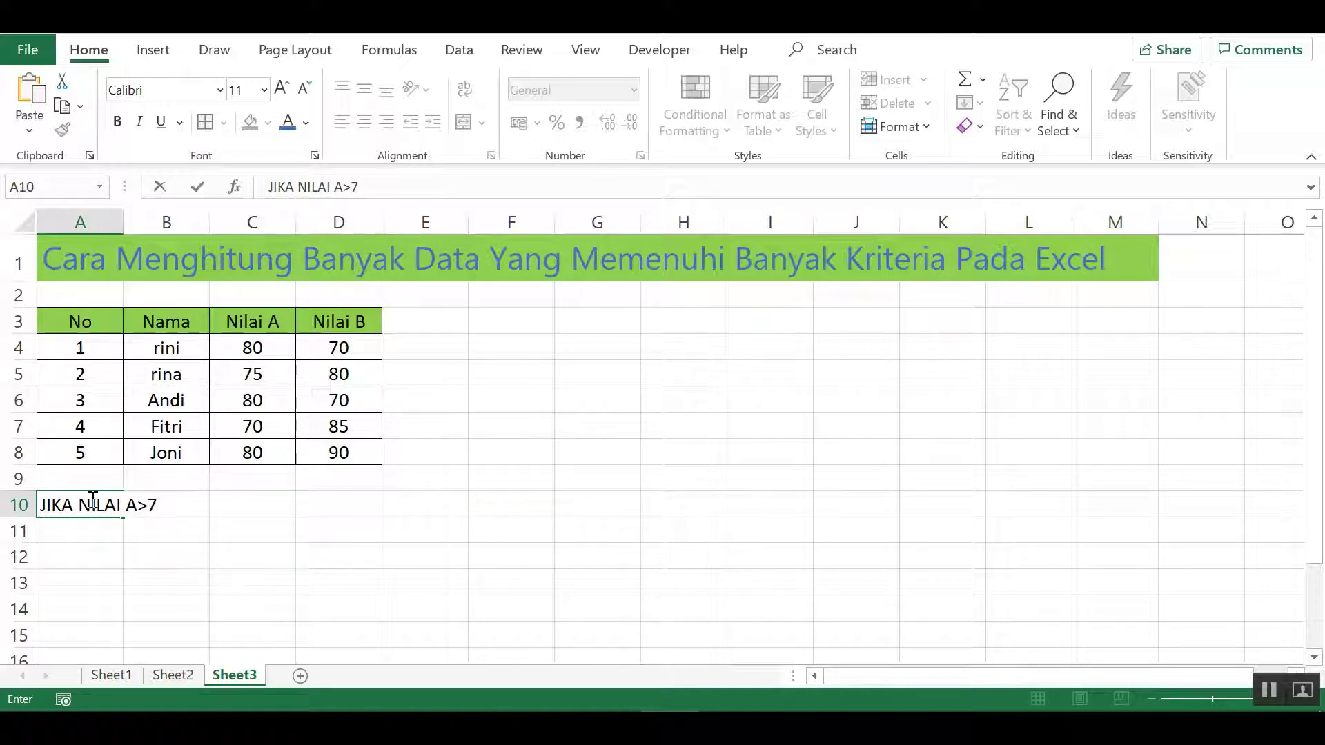
text(0 DAN NILA)
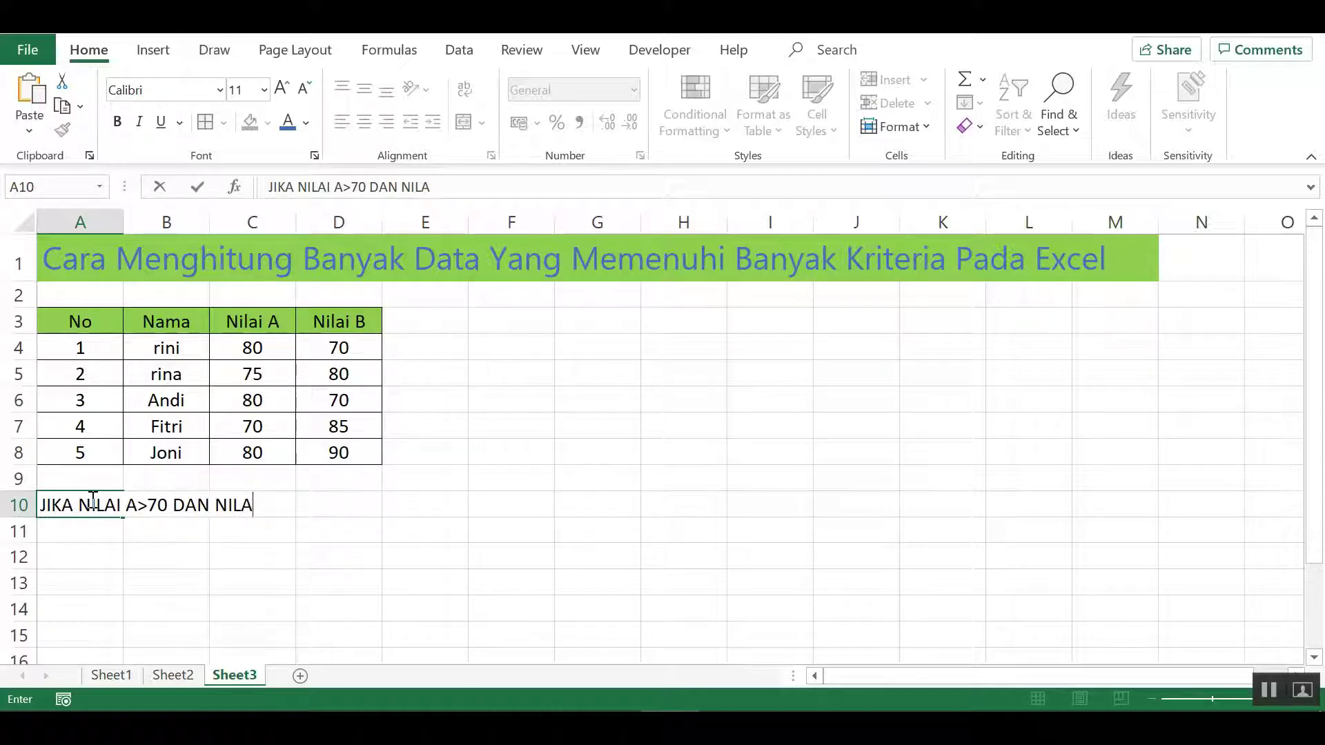
text(I b lebih)
key(BackSpace)
key(BackSpace)
key(BackSpace)
key(BackSpace)
key(BackSpace)
key(BackSpace)
key(BackSpace)
text(B lebih)
key(BackSpace)
key(BackSpace)
key(BackSpace)
key(BackSpace)
key(BackSpace)
text(LEBIH DARI)
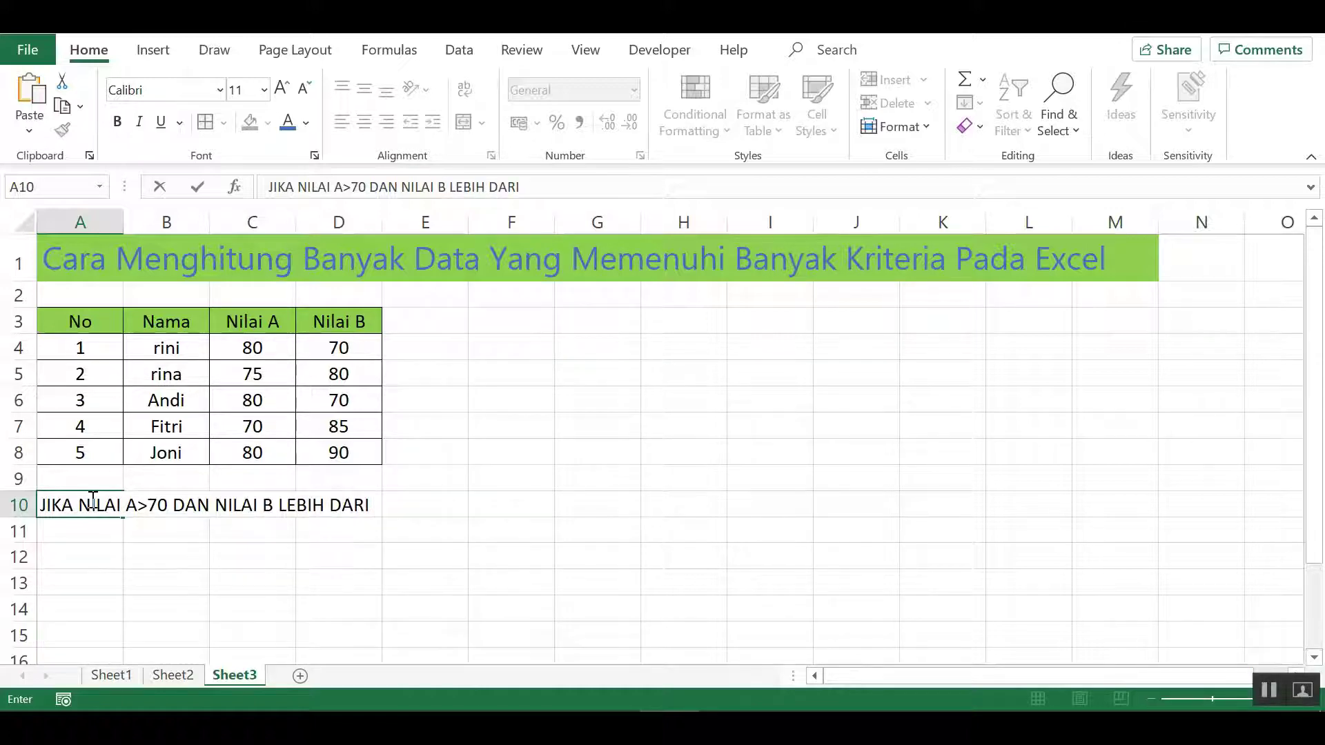
text( 70)
Replace the words "LEBIH DARI" in the A10 condition text with the > sign.
drag(375, 507, 278, 507)
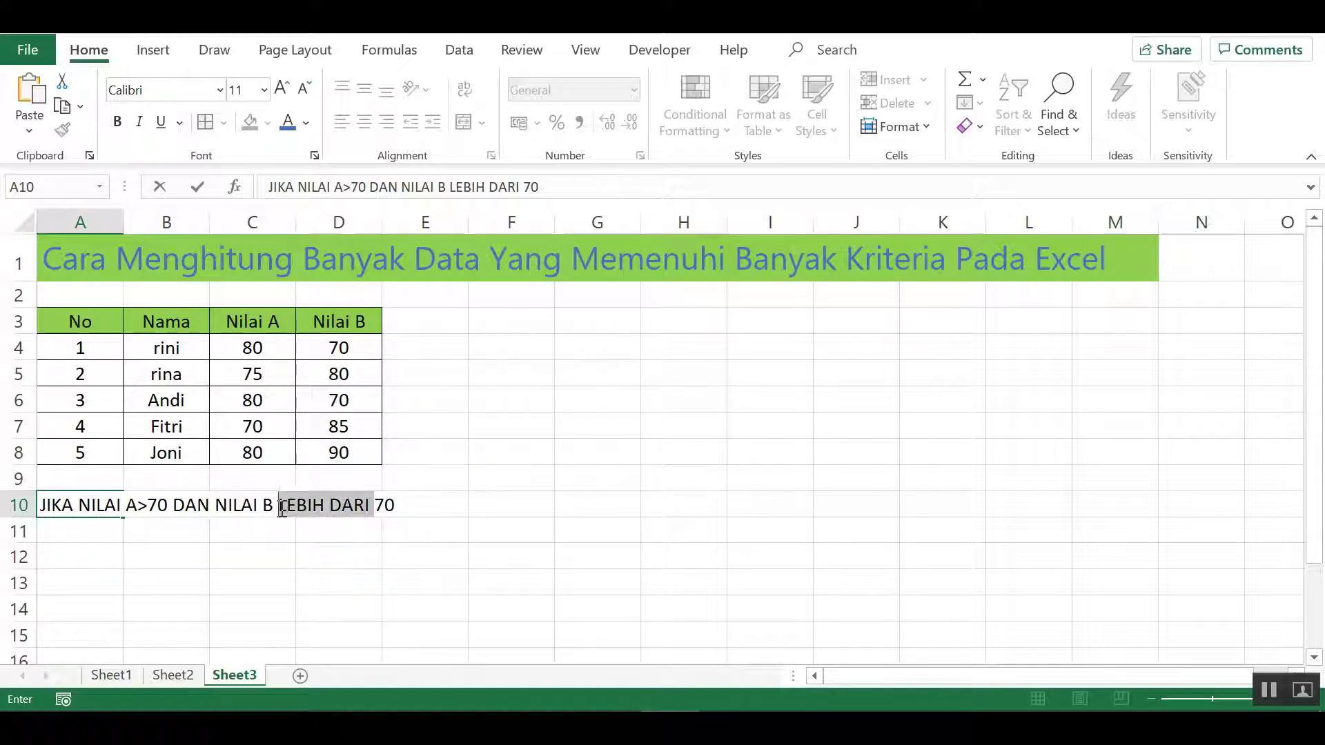
key(BackSpace)
text(>)
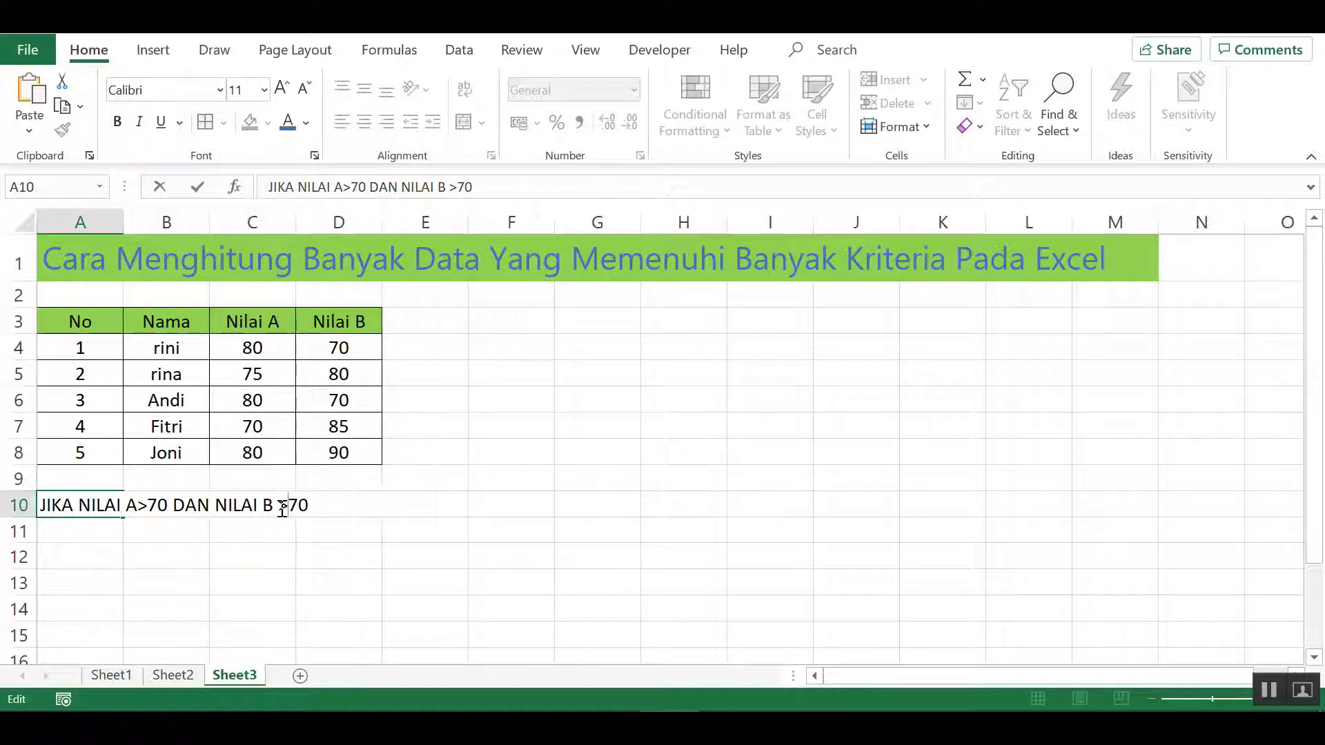
click(340, 550)
Merge and center A10:C10, and widen column C slightly so the whole condition text fits.
click(103, 504)
drag(85, 504, 268, 507)
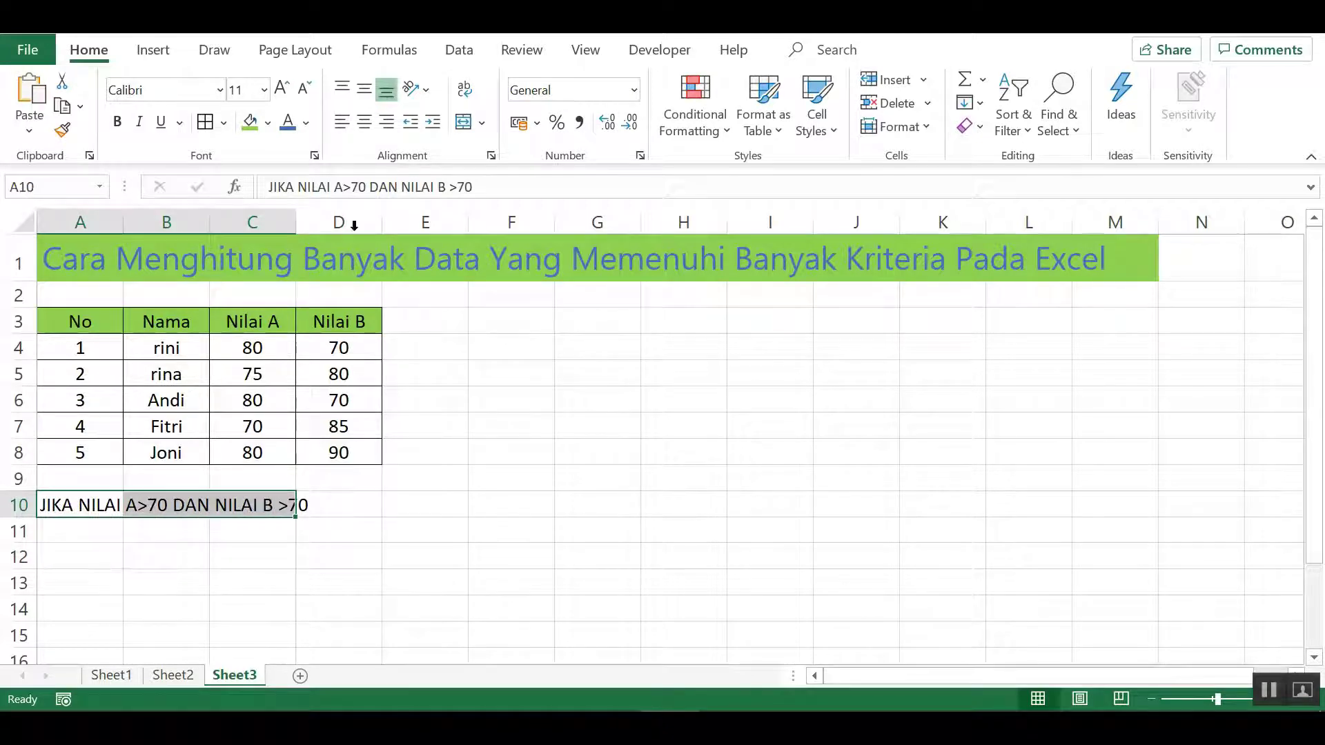
click(481, 122)
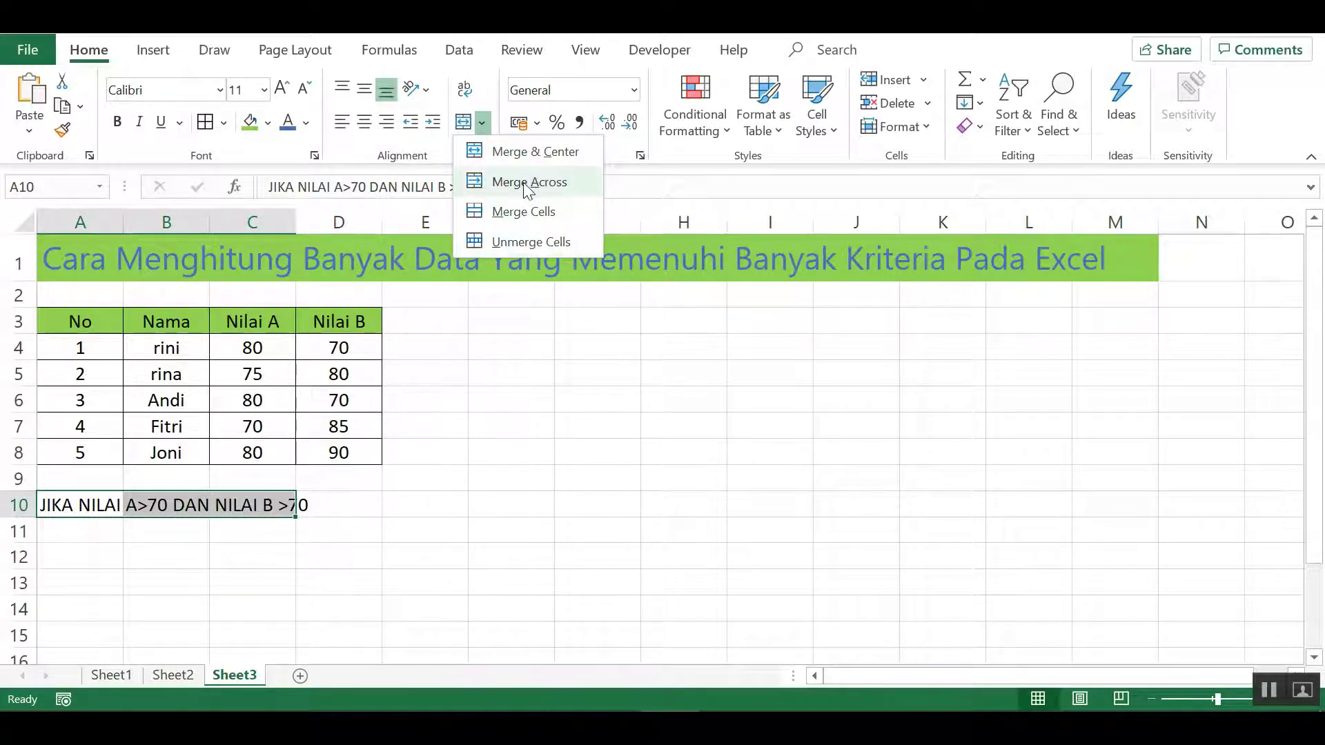
click(527, 150)
click(83, 725)
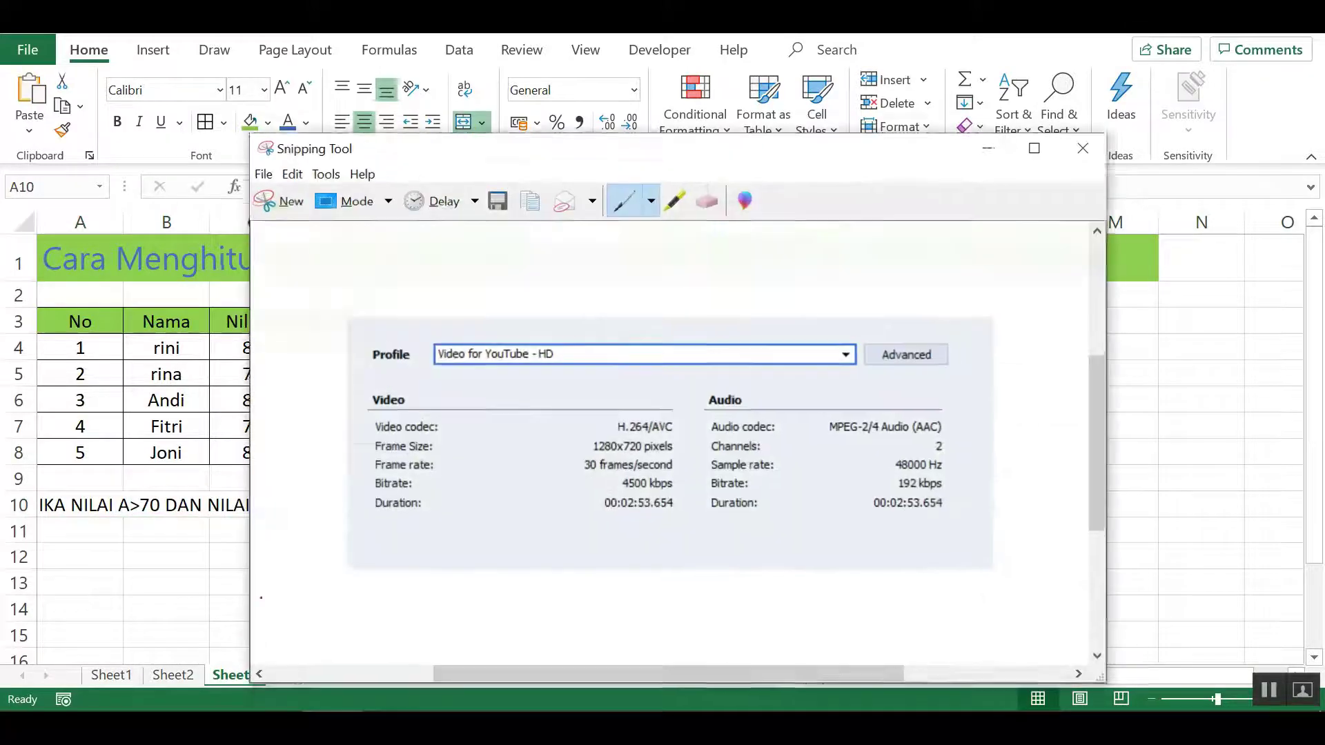
click(174, 626)
drag(296, 222, 315, 221)
Start a COUNTIFS formula in D10 with the Nilai A scores C4:C8 as first range and ">70" as its criterion.
click(362, 509)
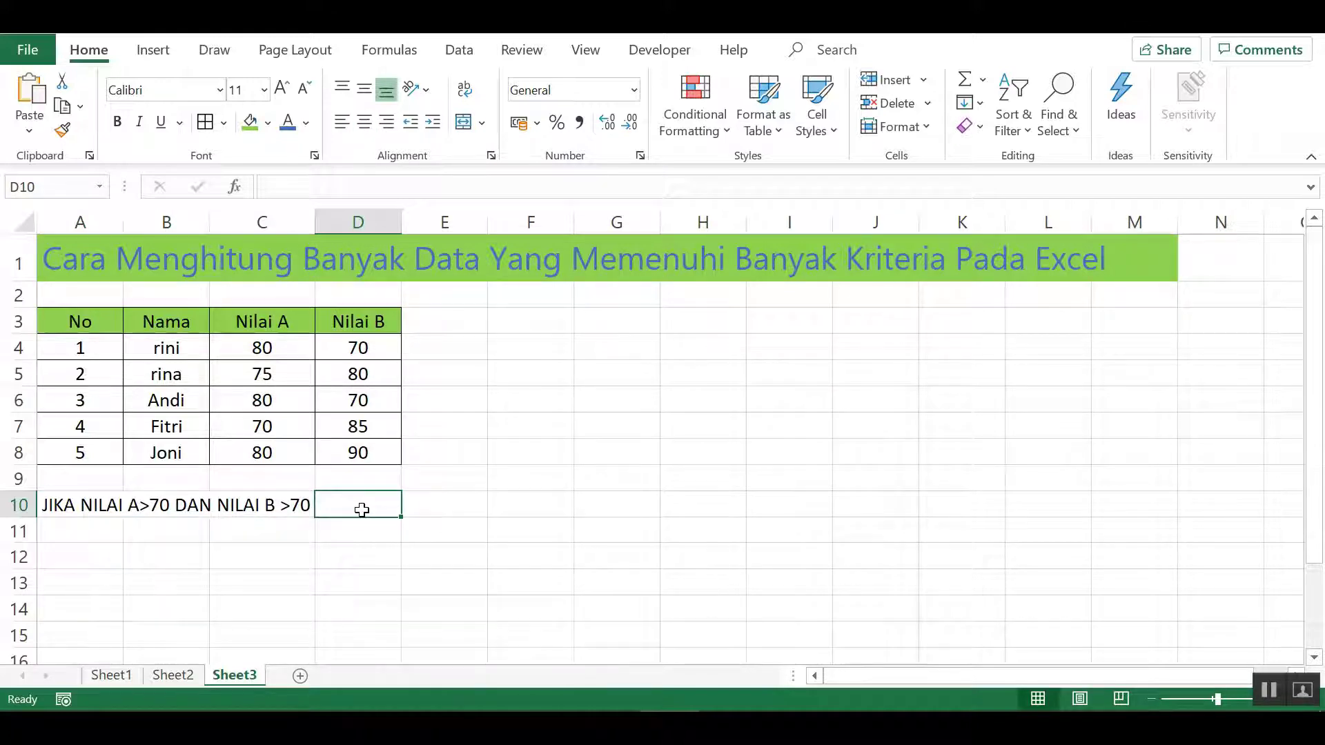
text(=)
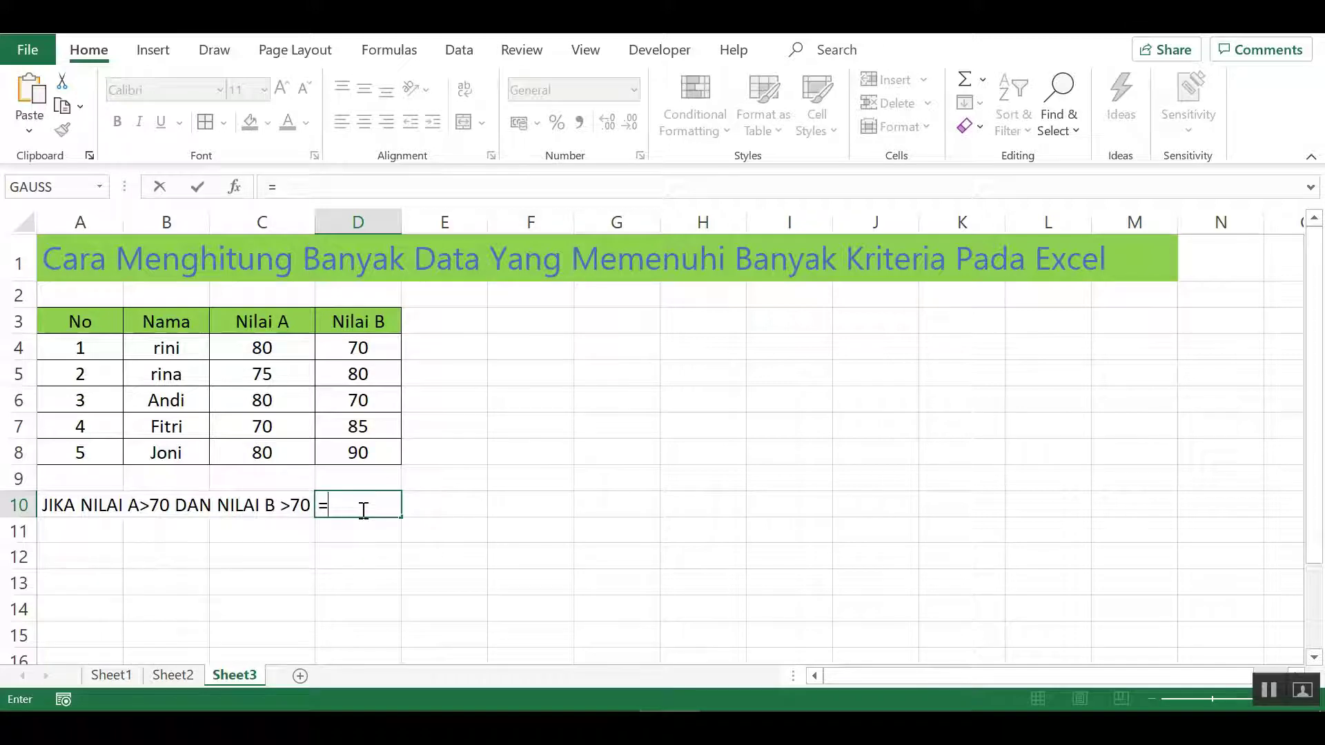
text(COU)
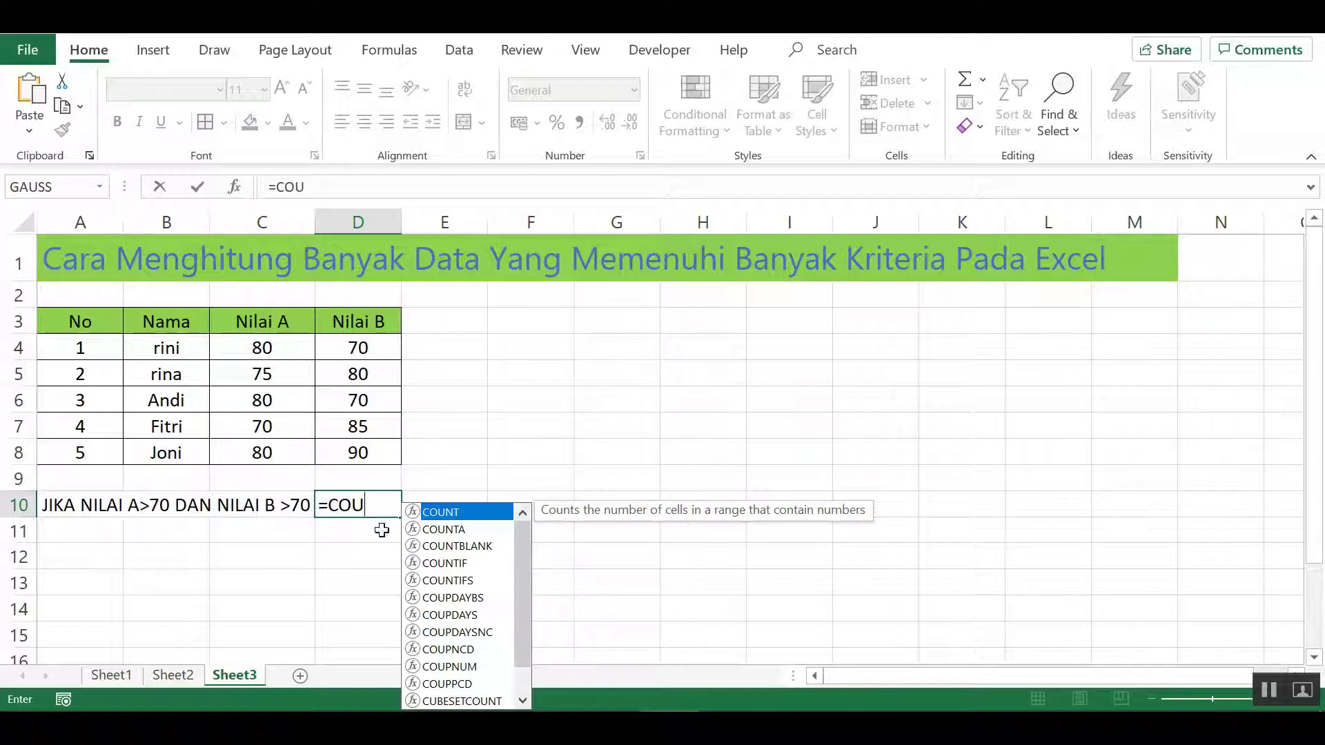
double_click(472, 582)
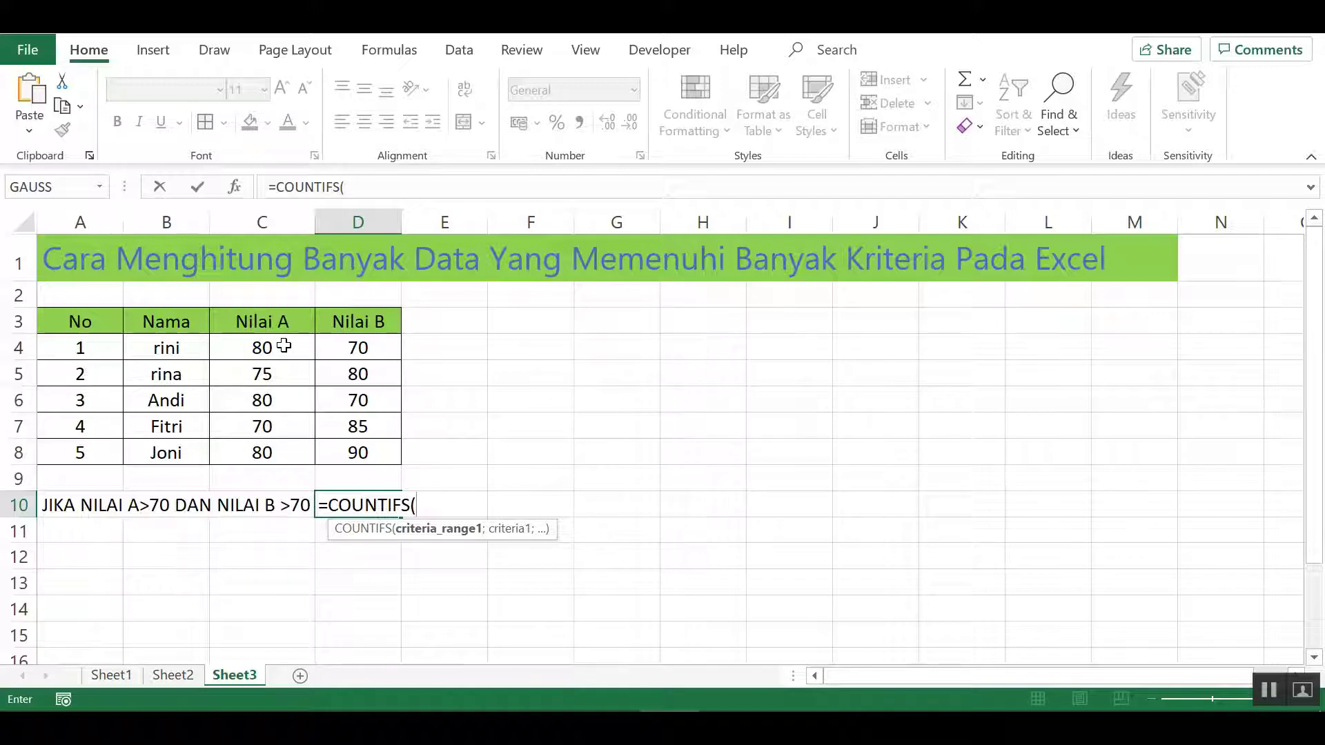
drag(271, 345, 282, 456)
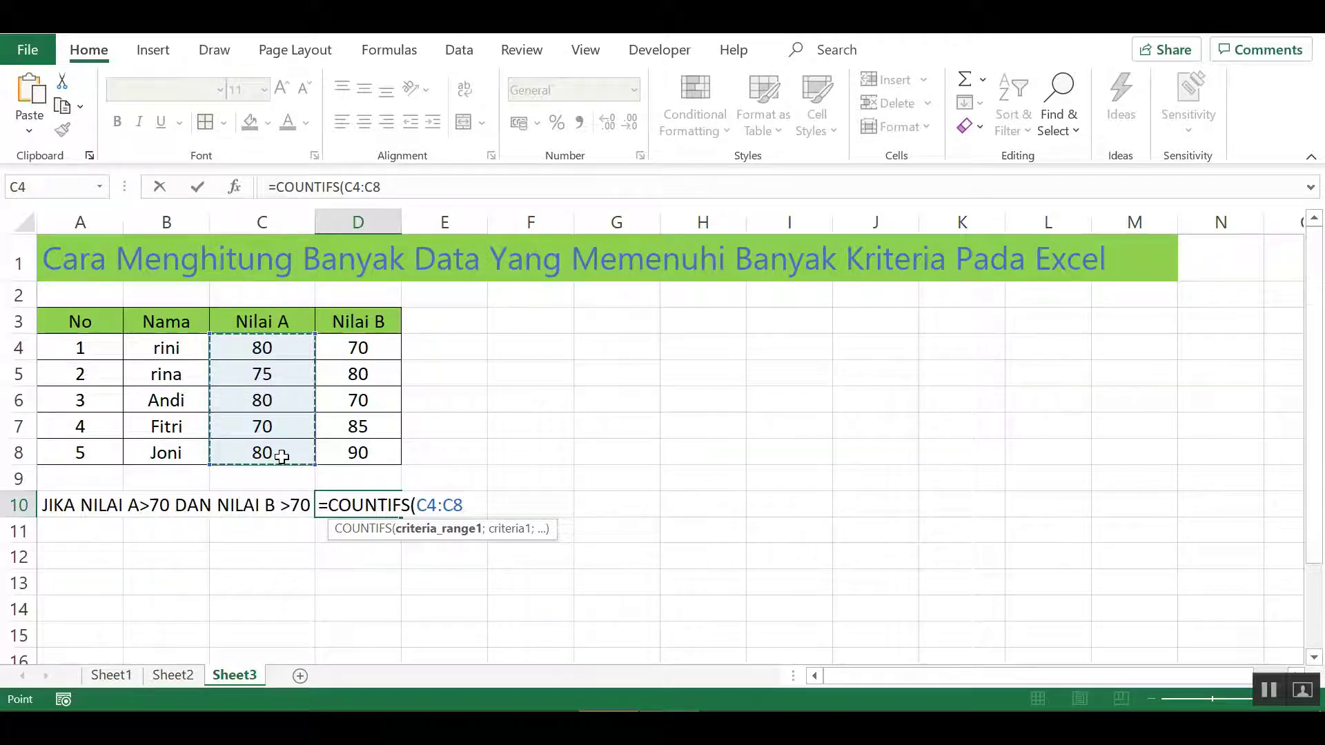
text(;".)
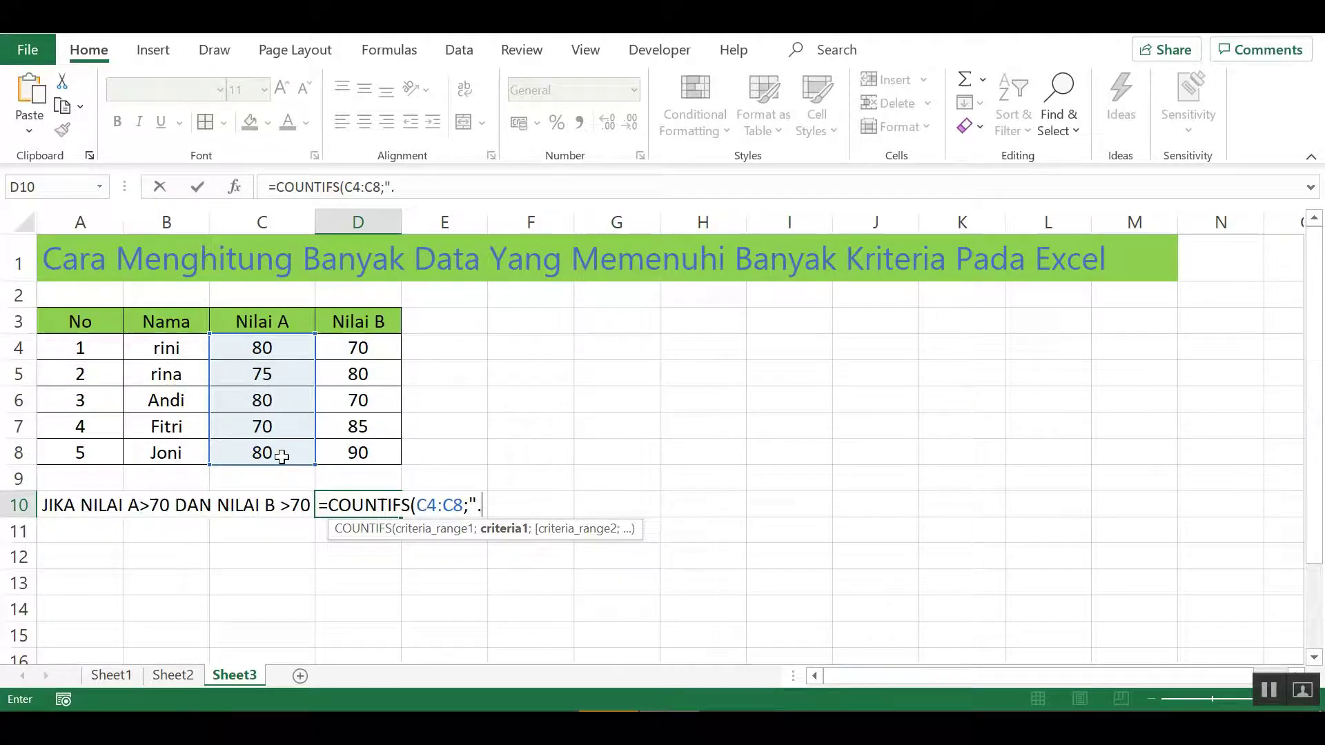
key(BackSpace)
text(>70";)
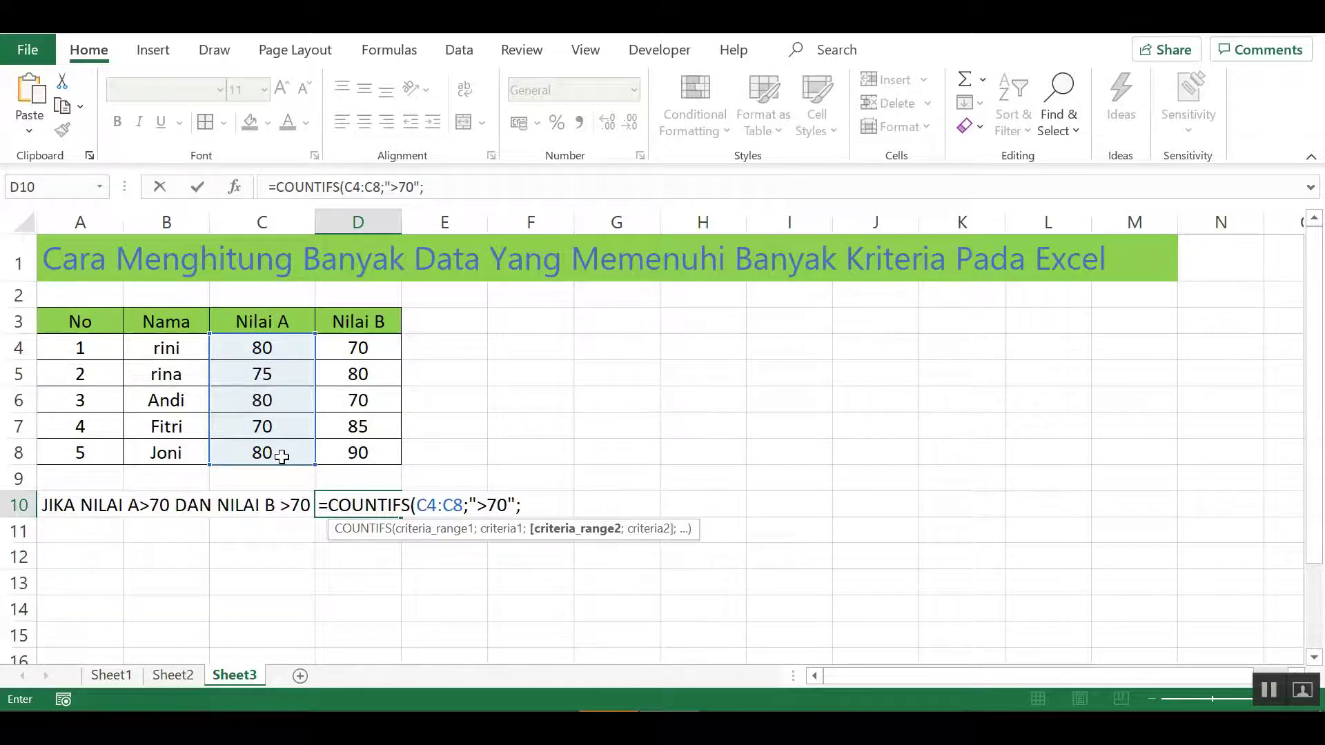
Complete the COUNTIFS formula with the Nilai B scores D4:D8 as second range and ">70" as its criterion.
drag(358, 348, 374, 459)
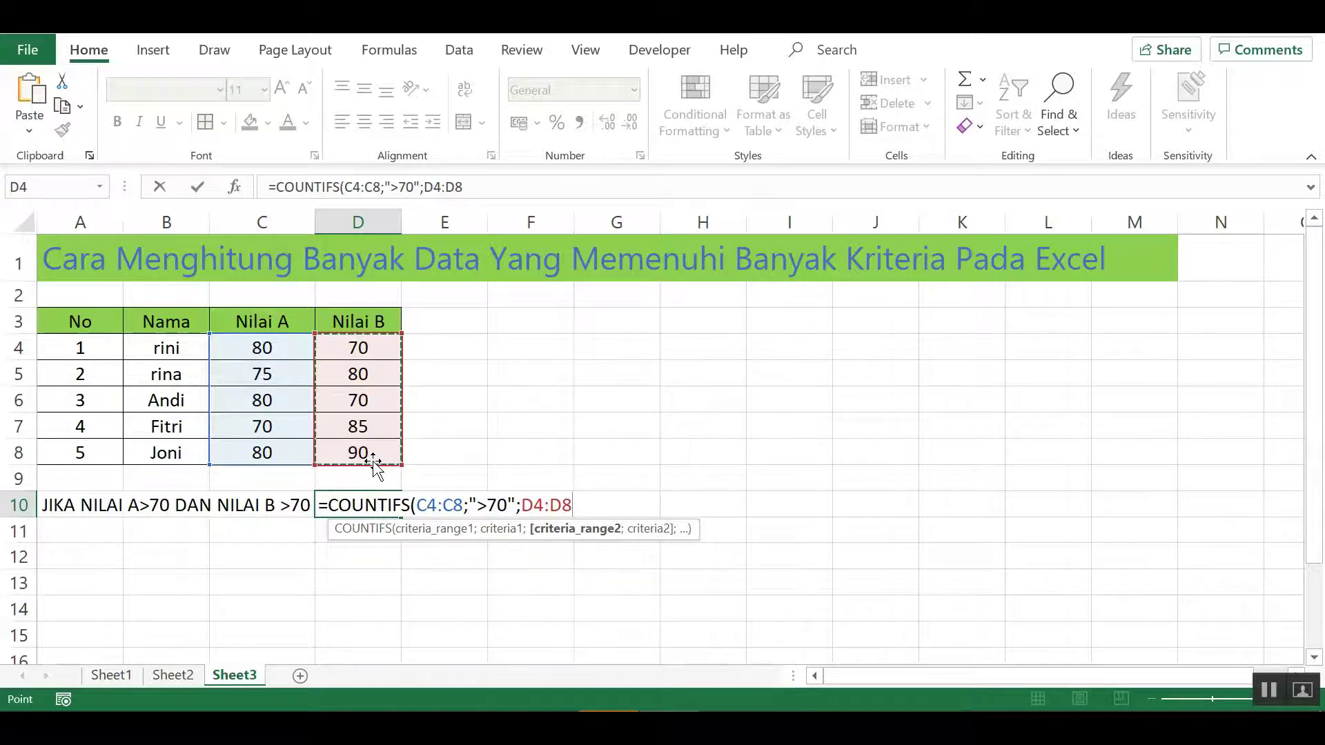
text(;)
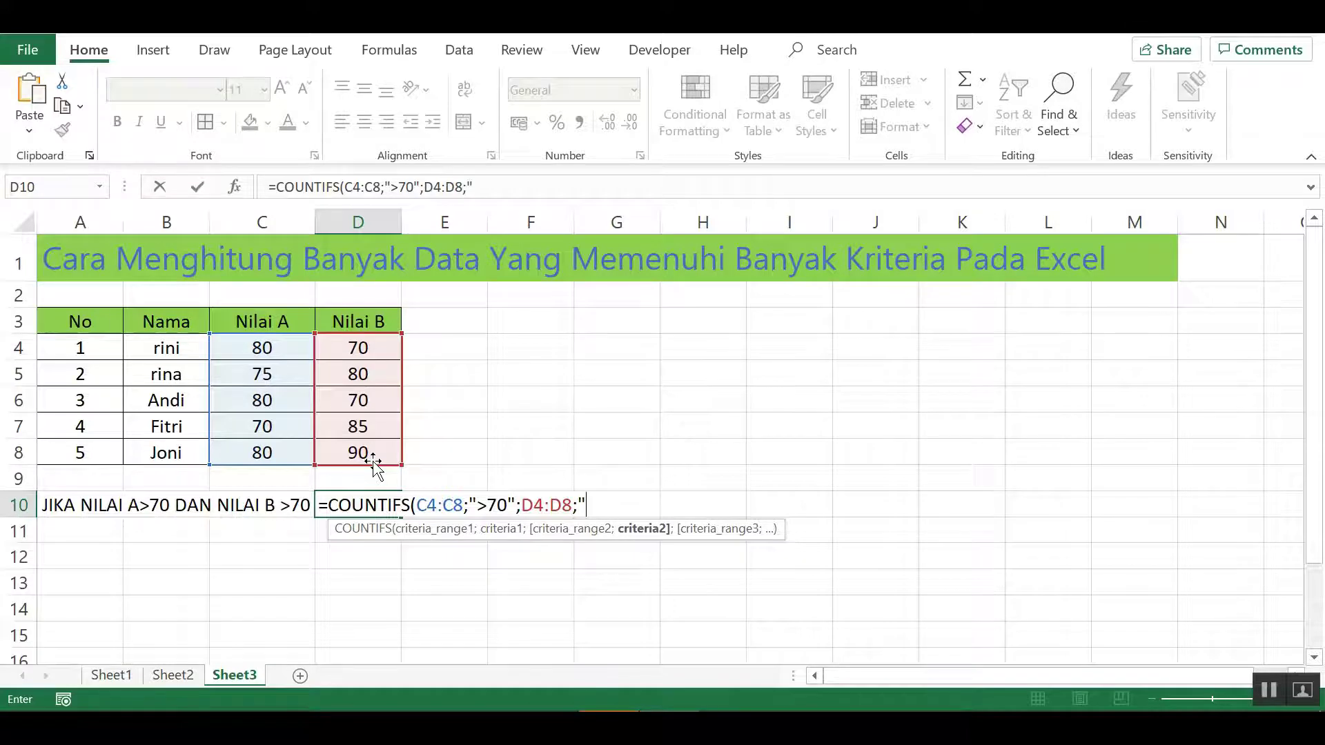
text(">70"))
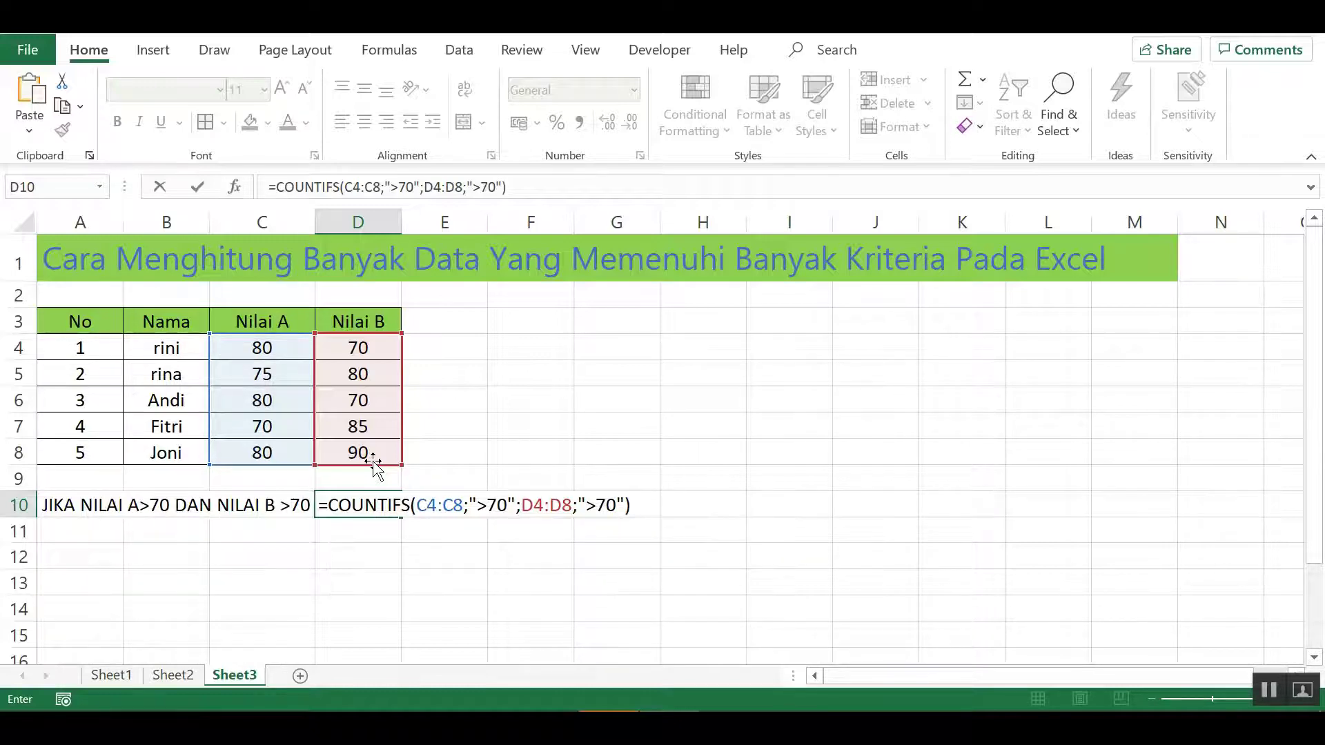
key(Return)
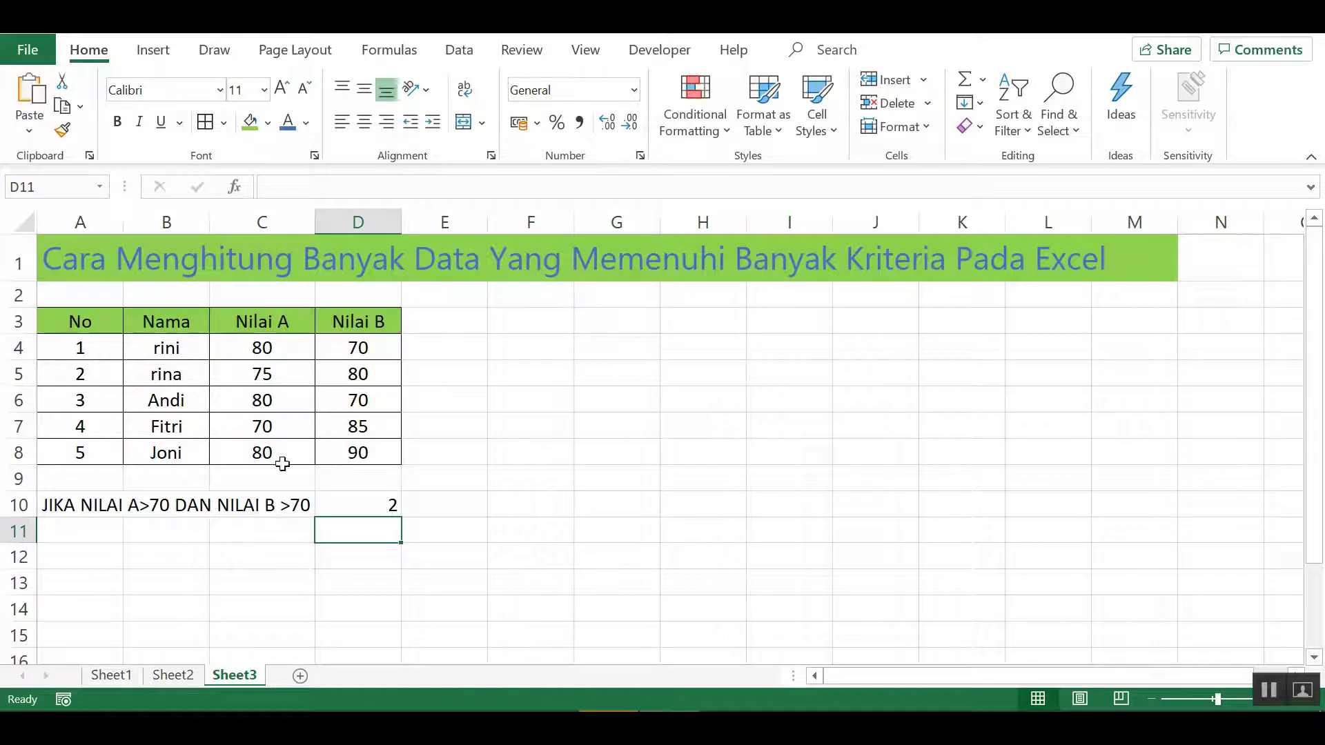
Enter the unit label ORANG in cell E10 beside the COUNTIFS result.
click(97, 506)
click(387, 507)
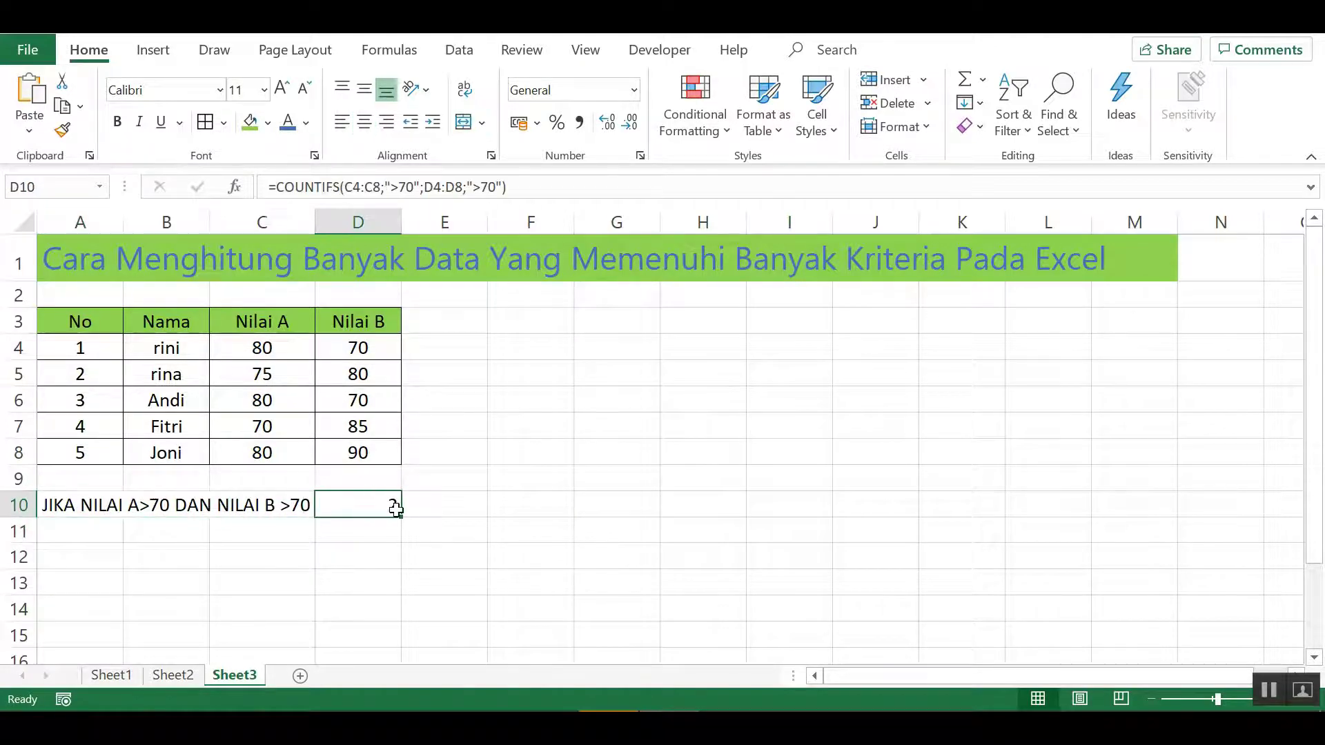
click(433, 509)
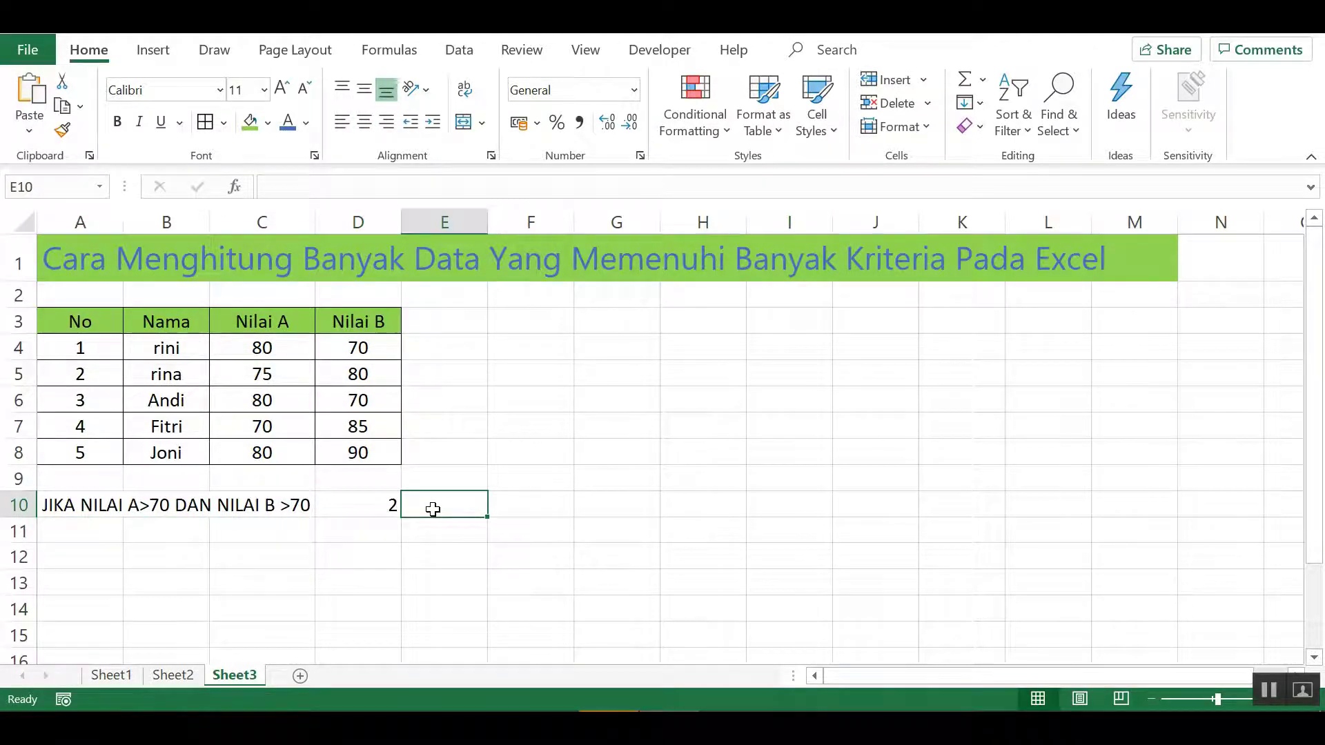
text(ORANG)
key(Return)
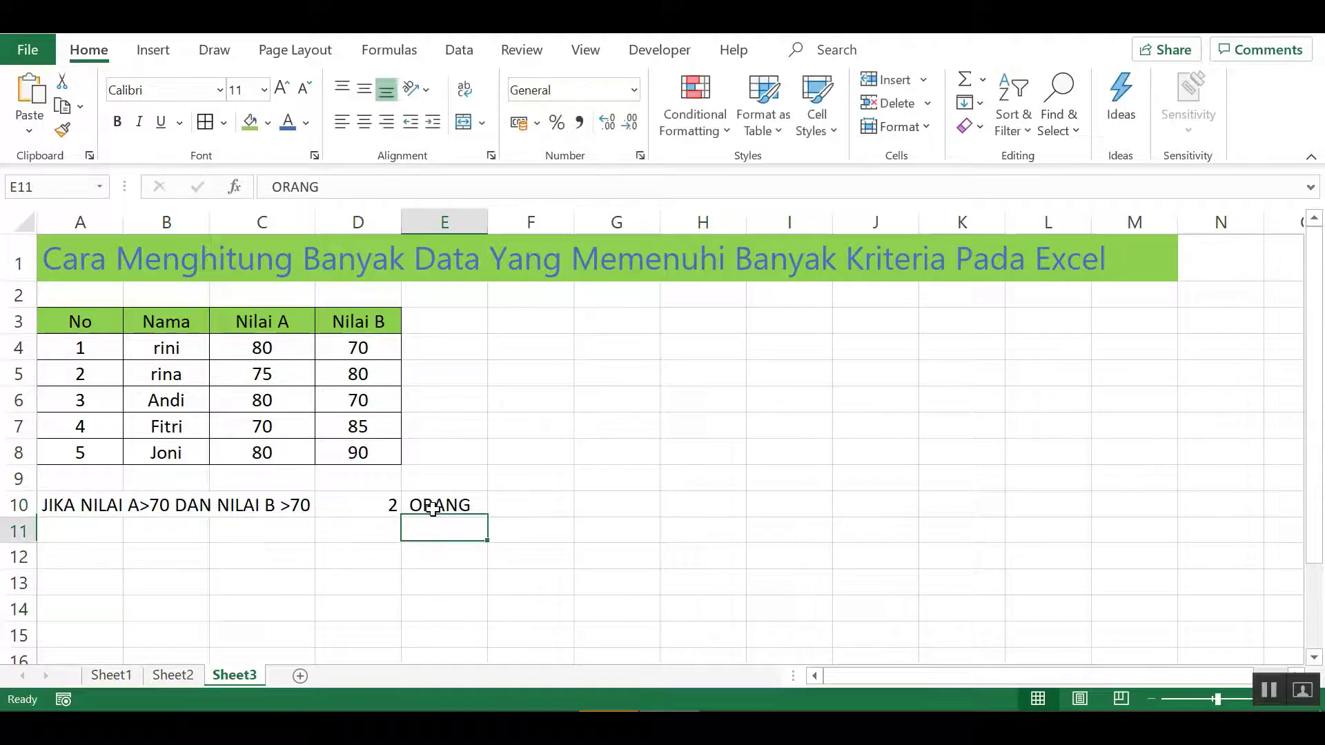
Fill the merged condition cell A10:C10 with the green used for the table headings.
click(66, 505)
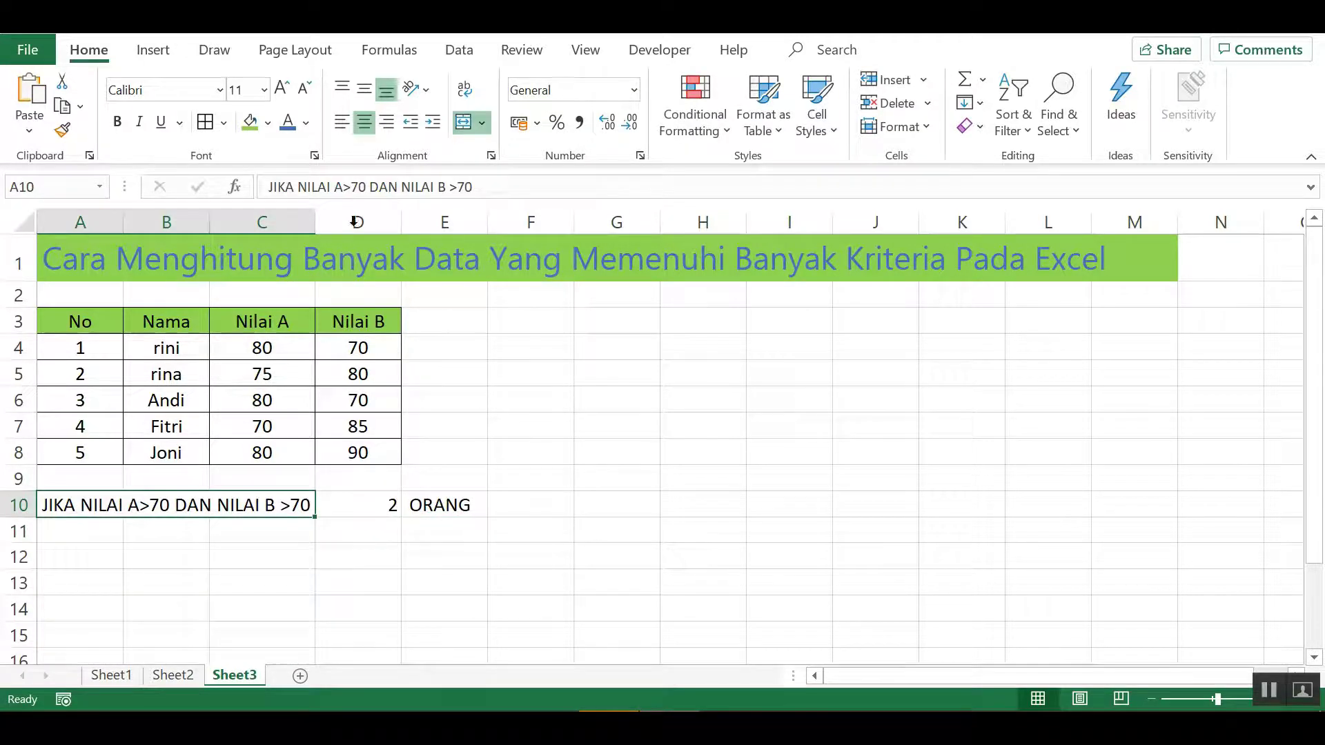
click(249, 122)
click(356, 556)
Set the font color of the COUNTIFS result in D10 to purple.
click(353, 509)
click(305, 123)
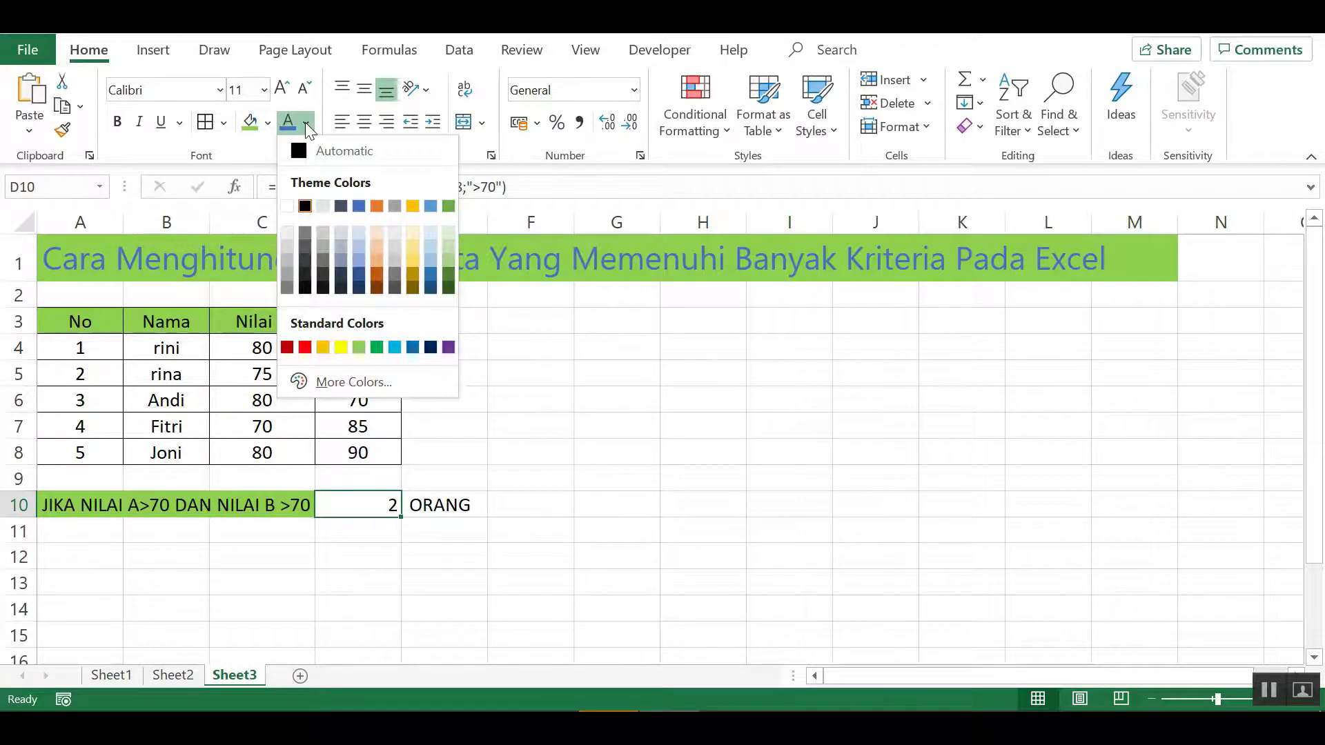
click(449, 347)
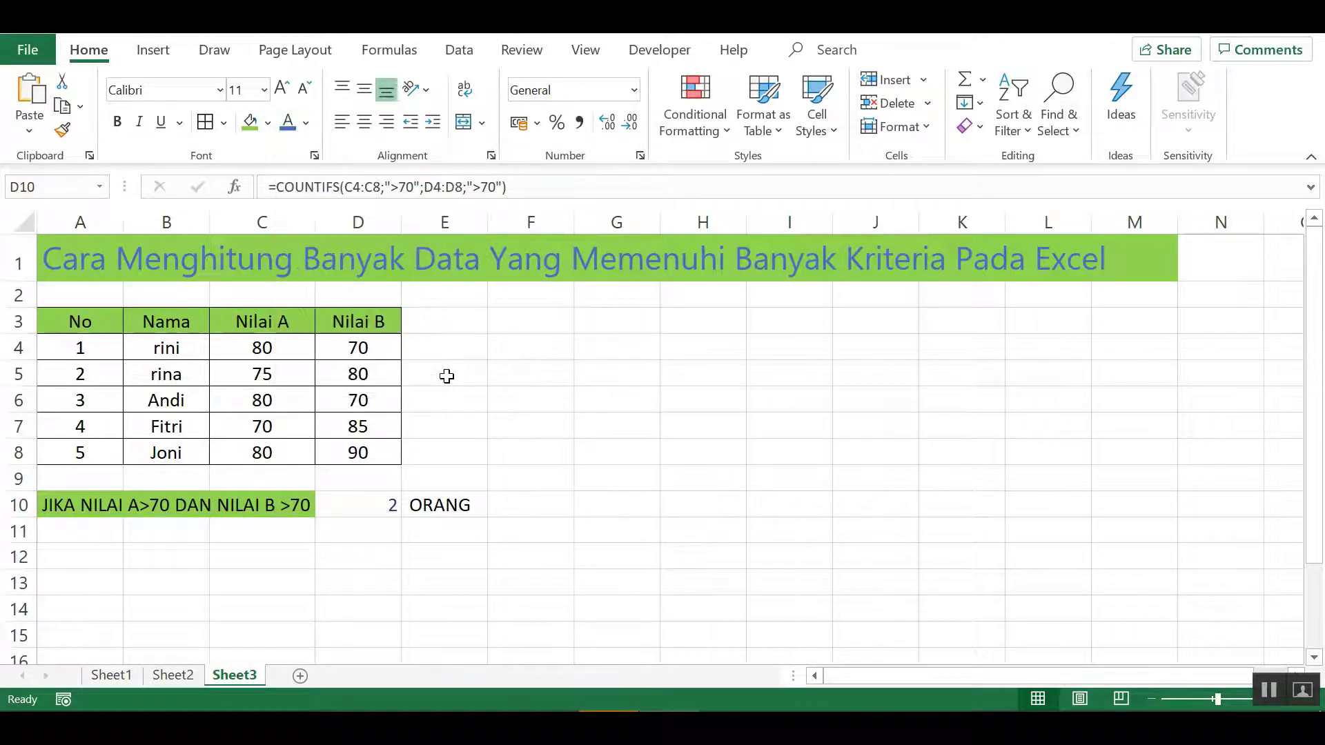
Fill the ORANG cell E10 with the same green as the condition cell.
click(439, 508)
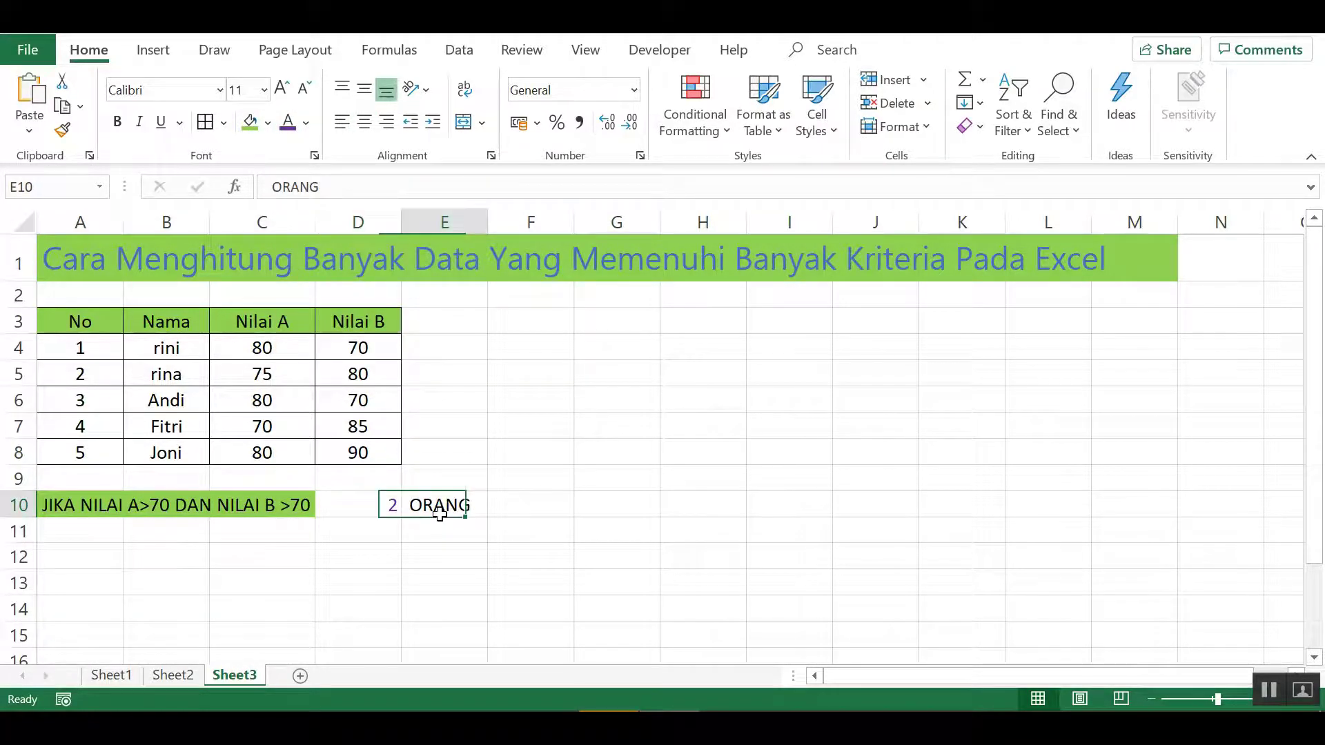
click(252, 133)
click(651, 449)
Set the font color of the COUNTIFS result in D10 to the standard red.
click(379, 507)
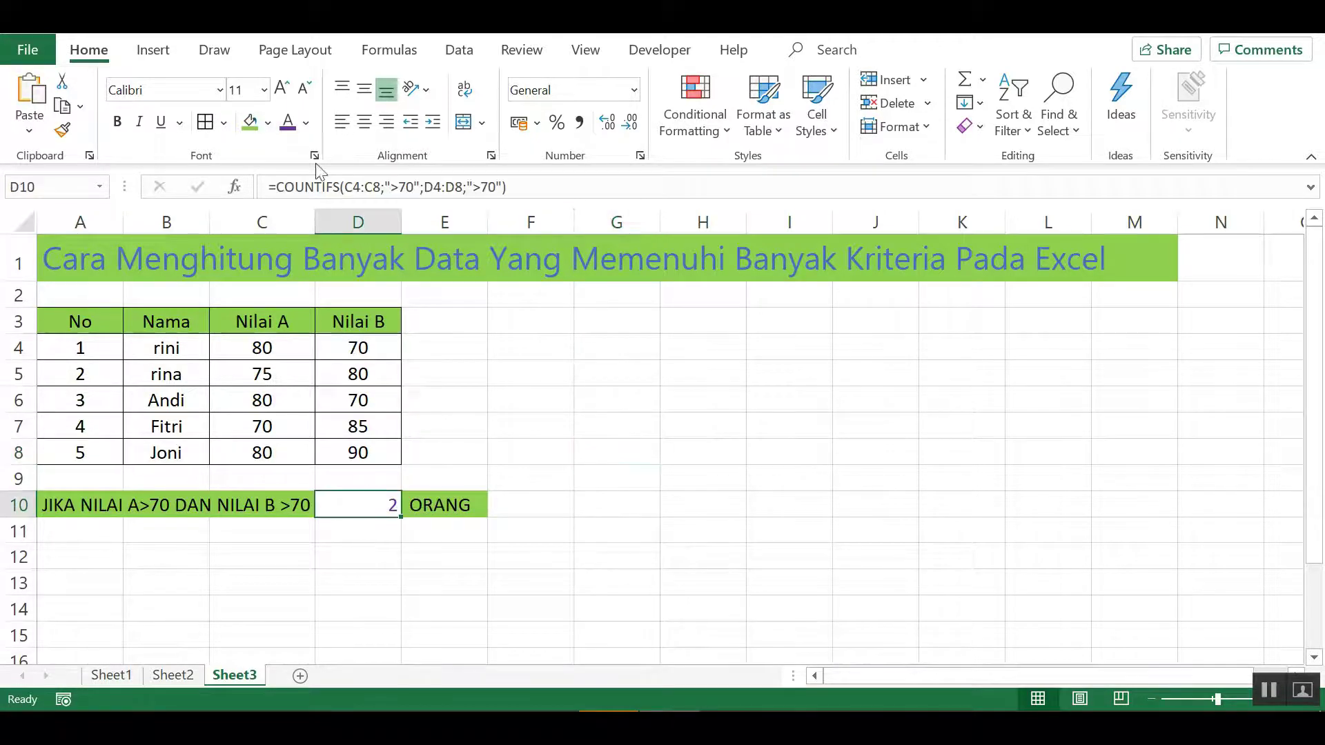
click(306, 123)
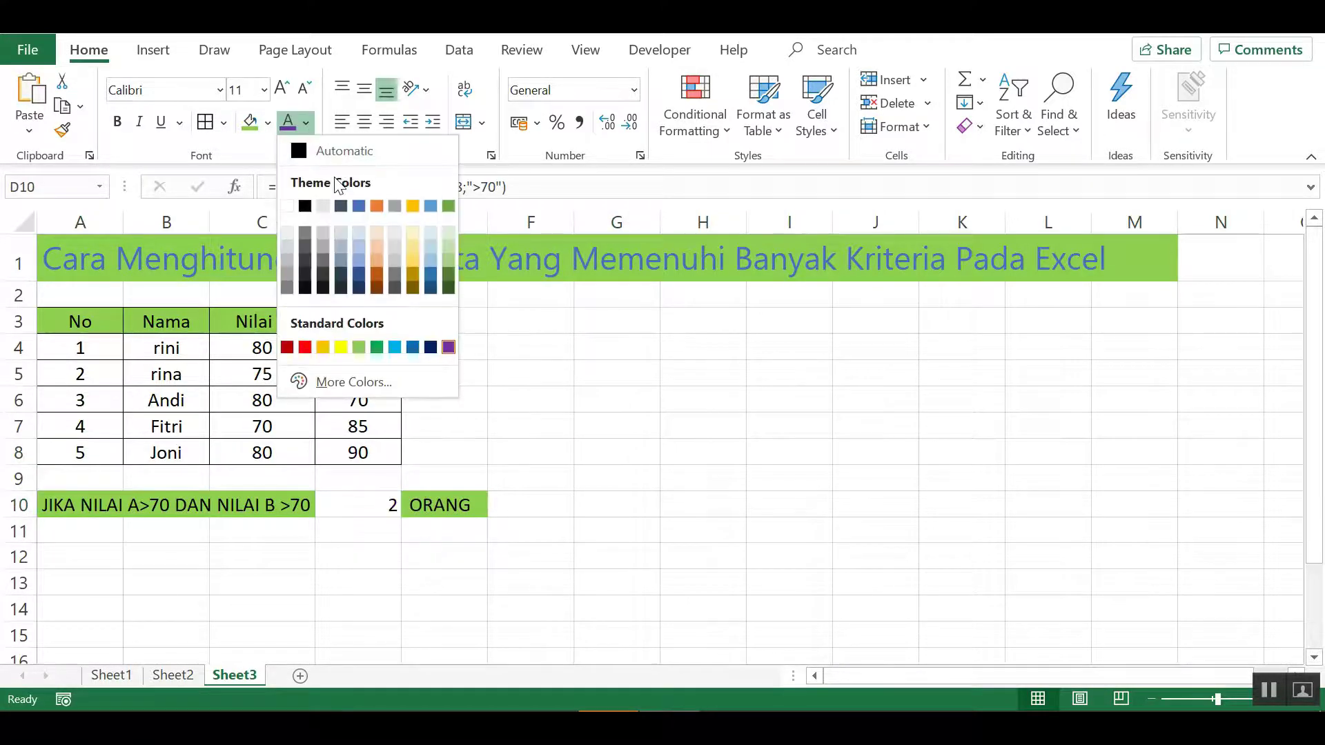
click(412, 206)
click(305, 123)
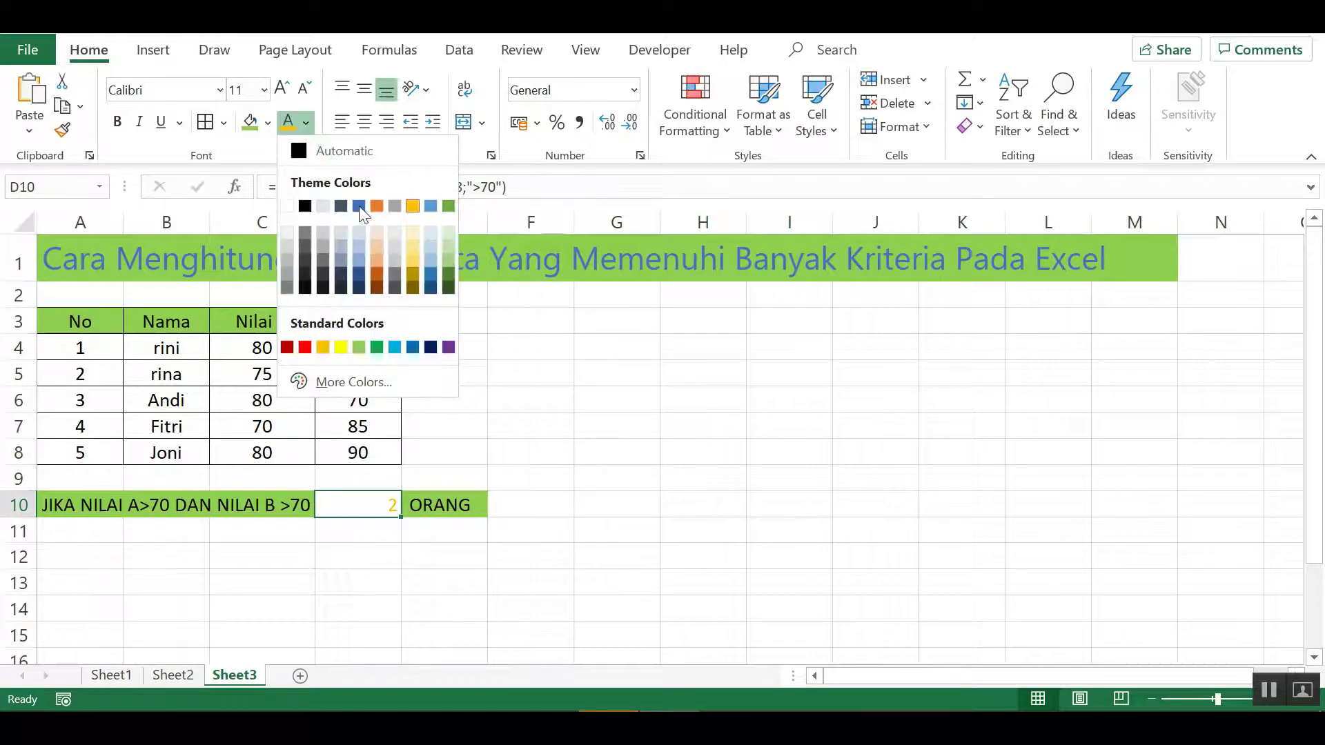
click(304, 342)
click(623, 445)
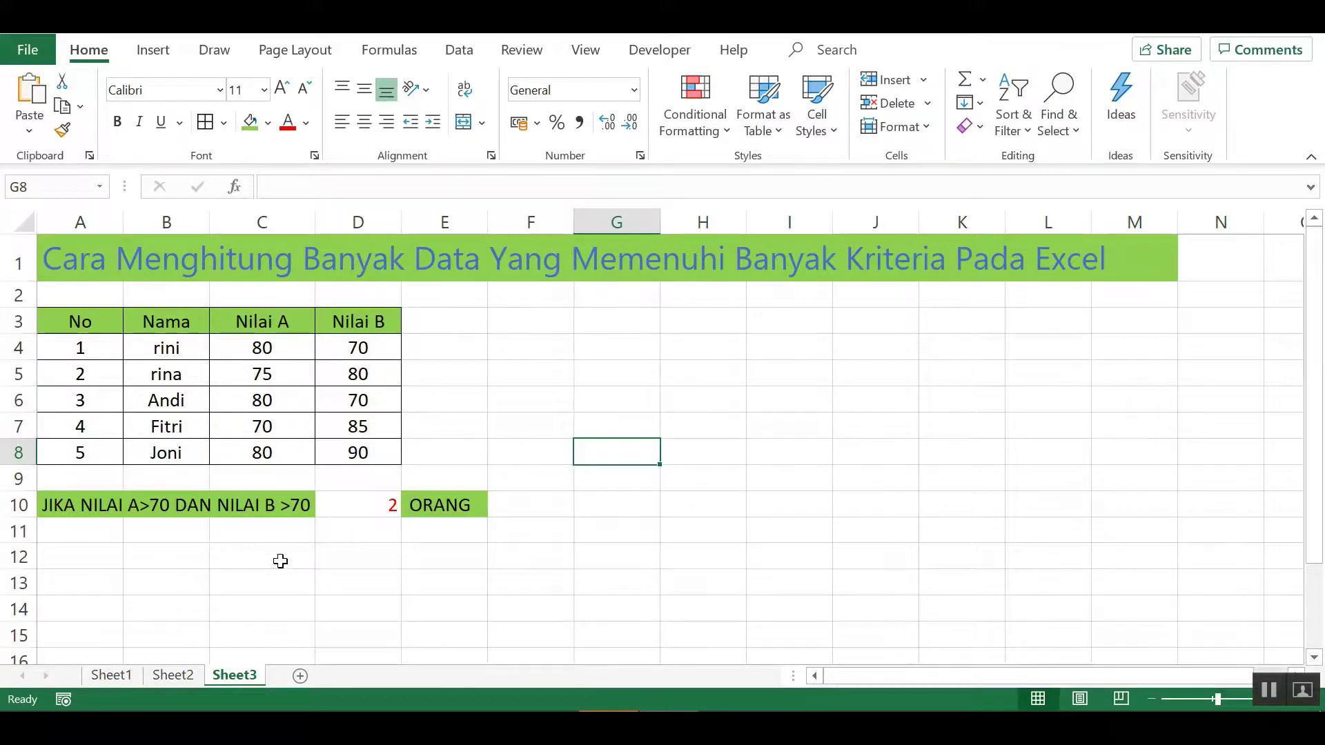
Color the text of the No 2 record, A5:D5, red to mark it as meeting both criteria.
click(496, 408)
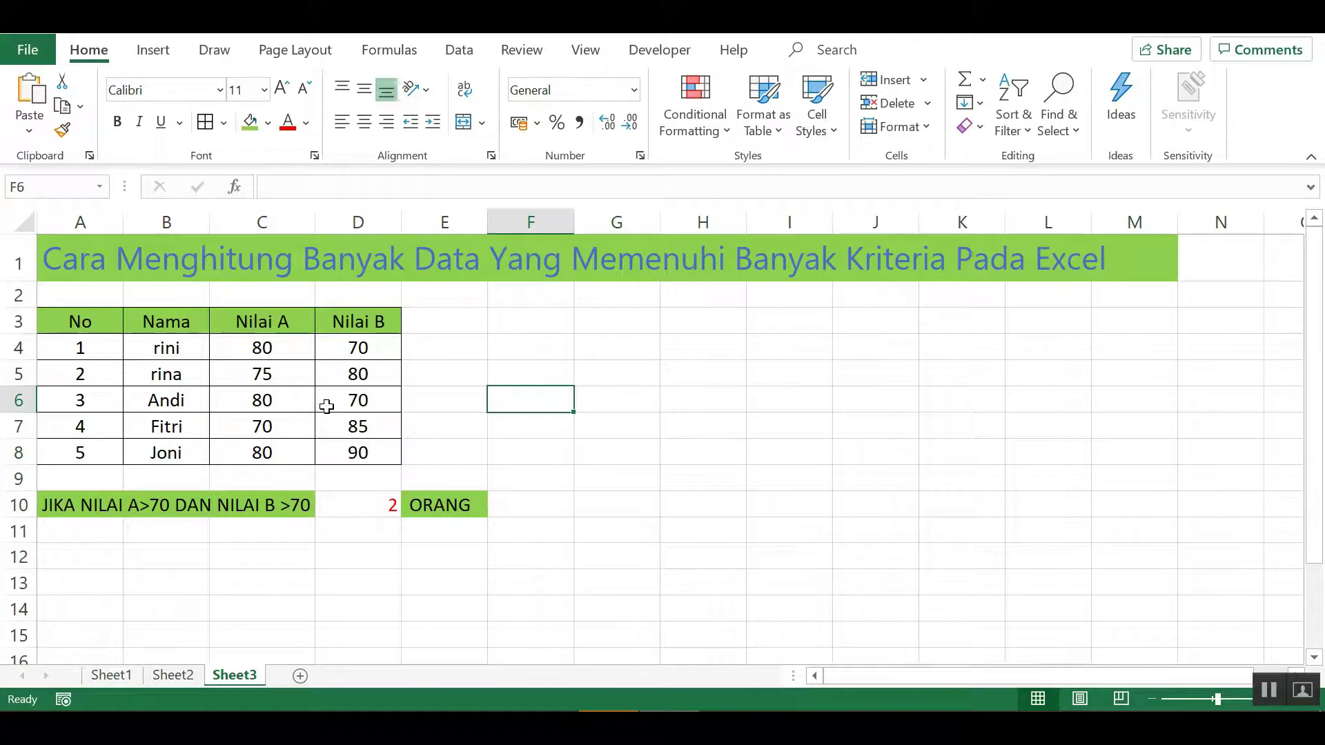
click(279, 372)
click(83, 375)
drag(176, 375, 349, 376)
click(288, 122)
click(549, 376)
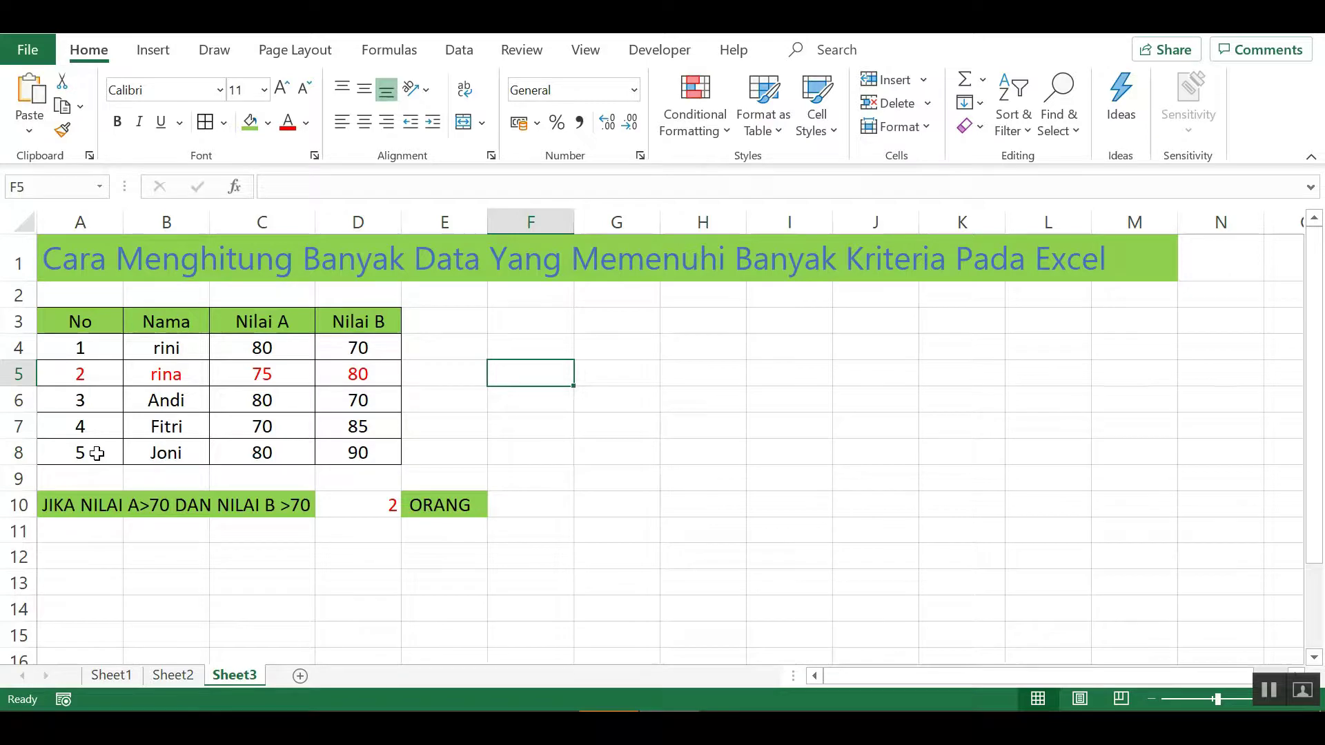
Apply the same red font color to the No 5 record in A8:D8.
drag(82, 452, 366, 455)
click(289, 128)
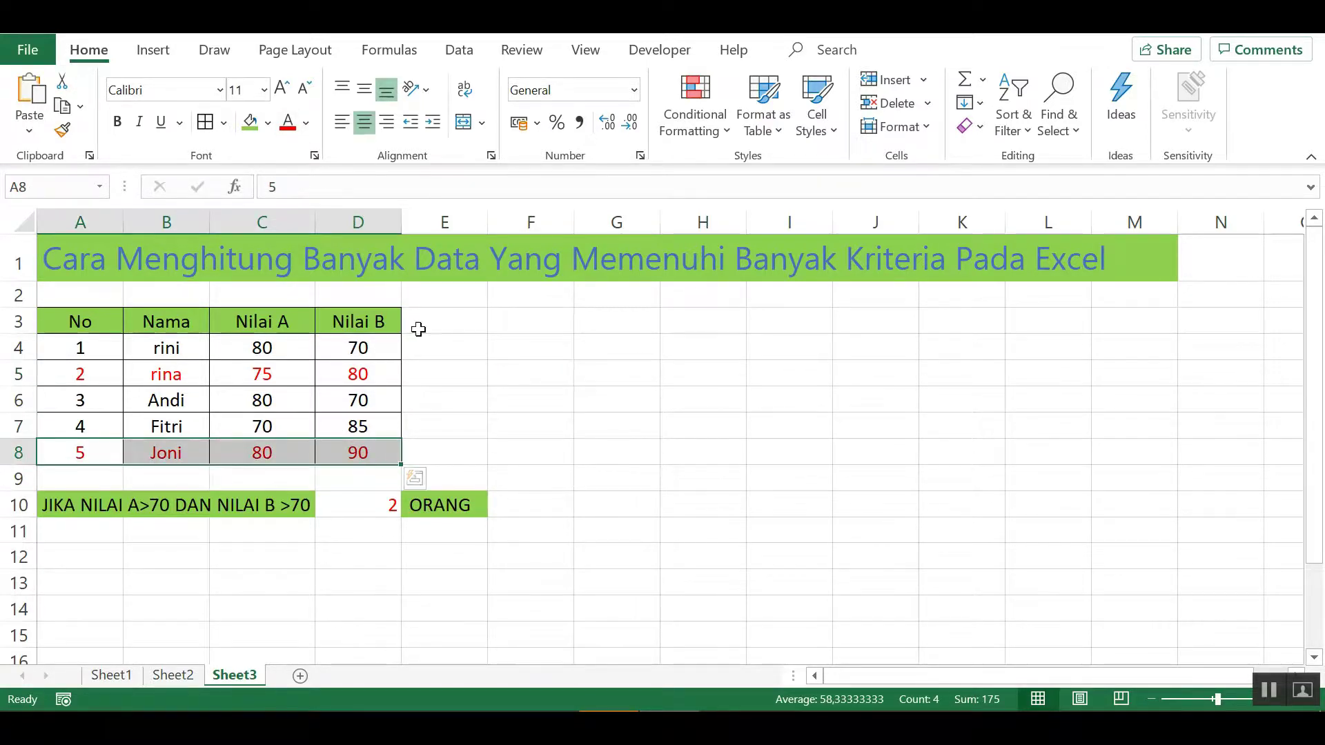
click(482, 391)
Enter the remark TERPENUHI in cells E5 and E8, beside the two red records.
click(458, 366)
text(T)
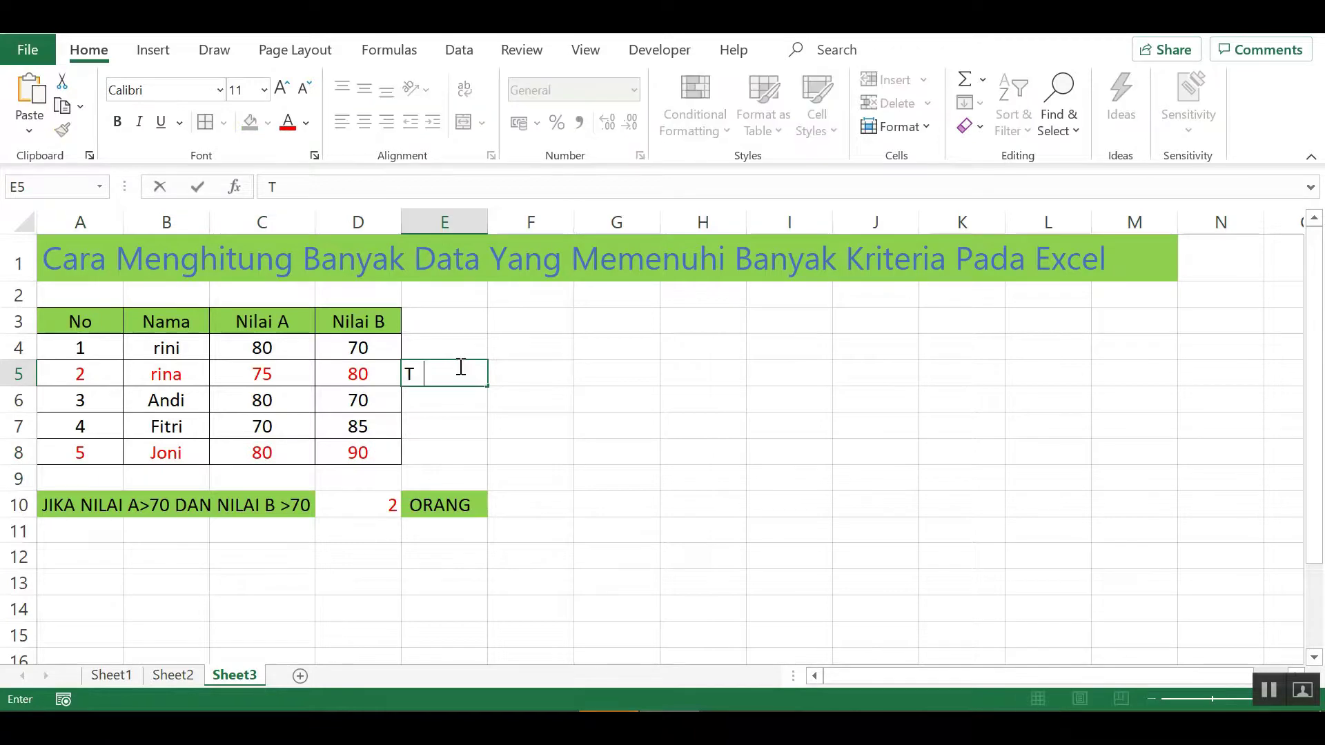
text(ERPENUH)
key(Return)
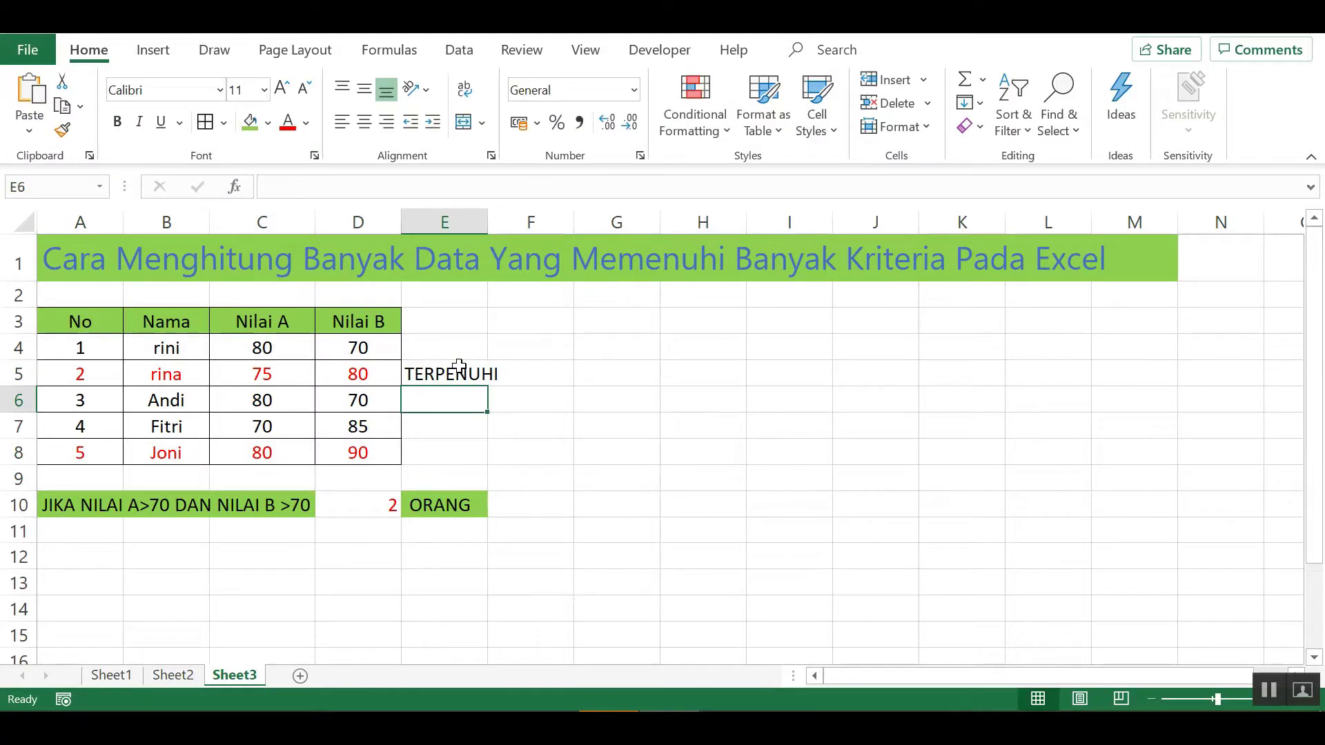
click(448, 453)
text(TERP)
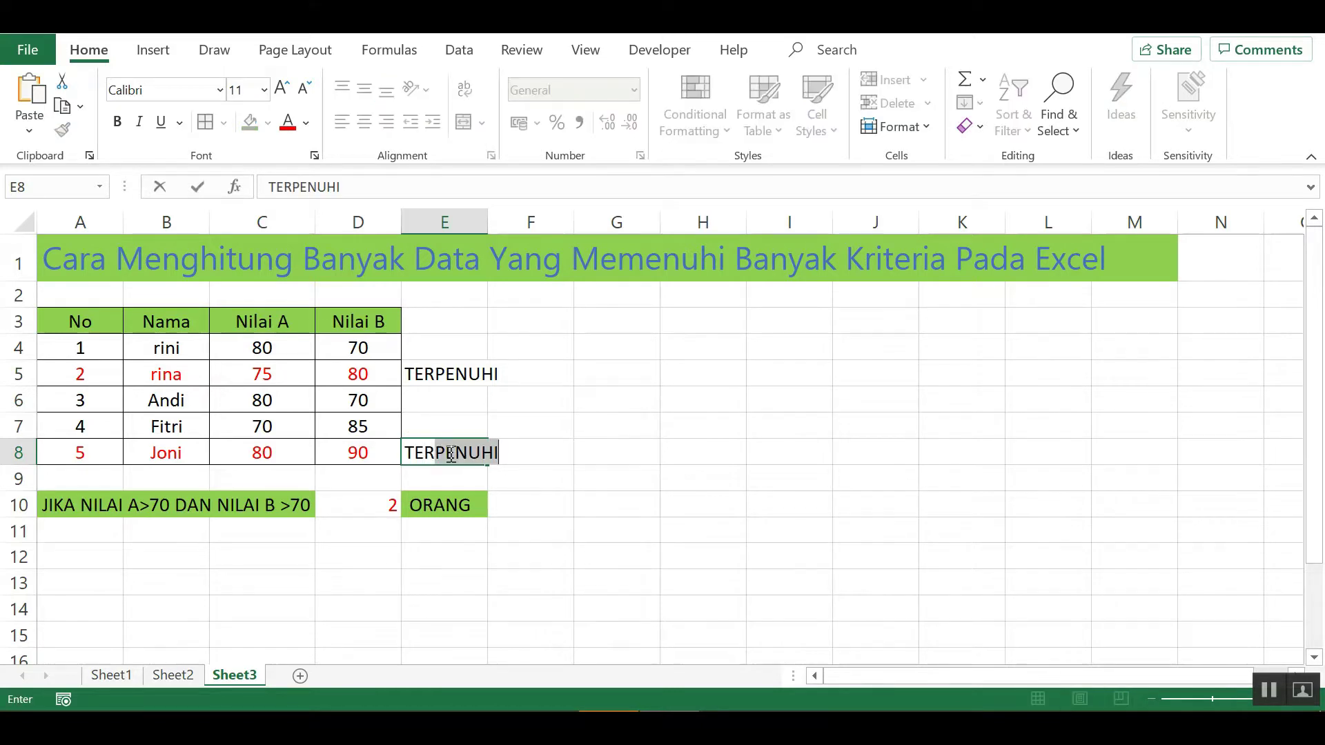
key(Return)
click(851, 447)
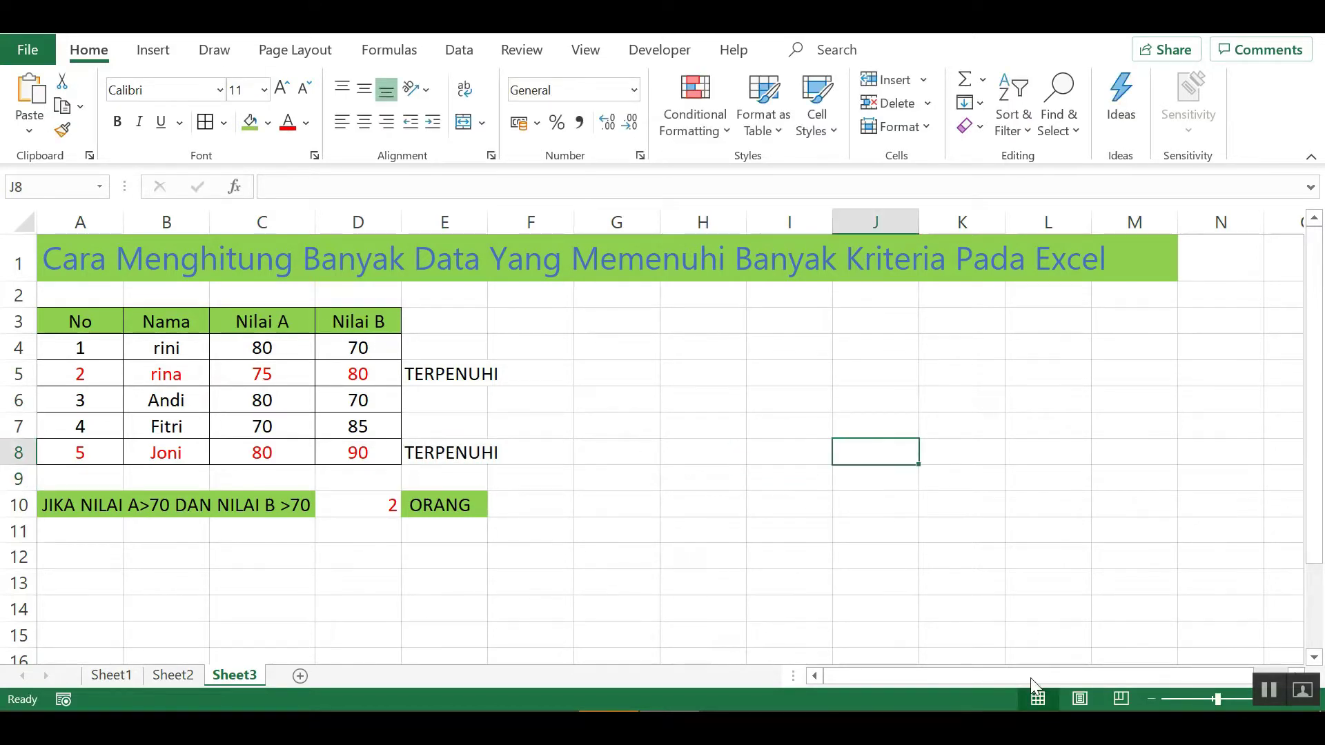